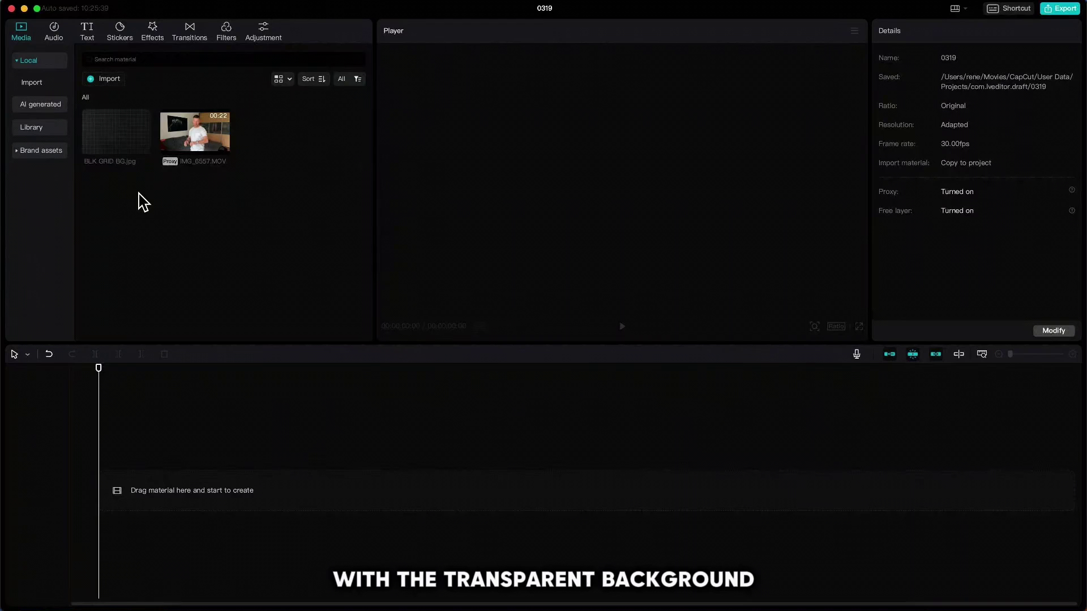
# - Place BLK GRID BG.jpg on the main timeline track and extend it to about 00:00:08:10
pyautogui.moveTo(124, 150); pyautogui.dragTo(114, 490)
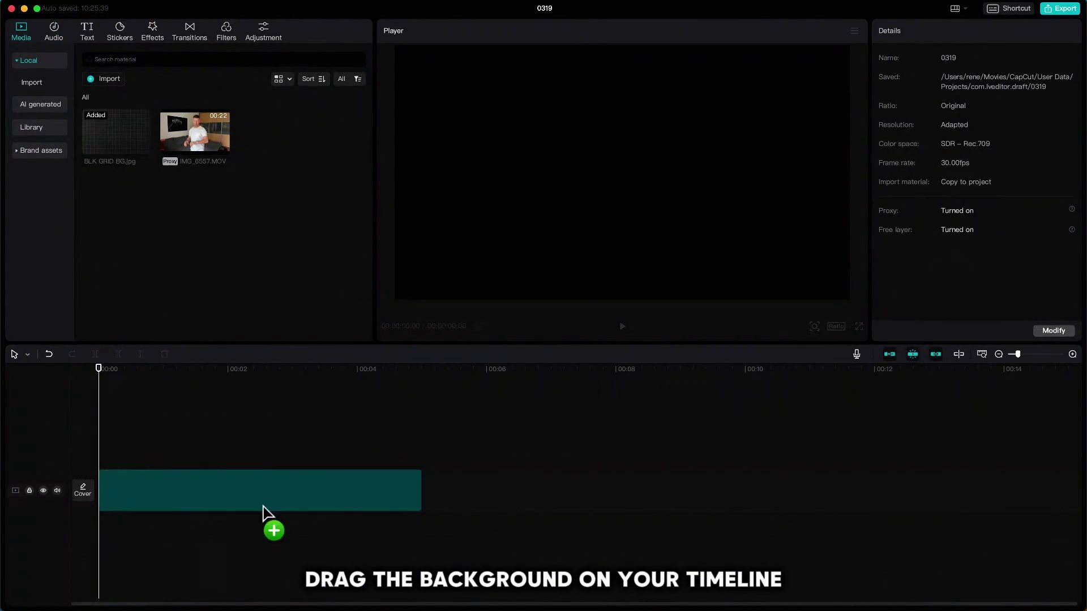
pyautogui.moveTo(420, 497); pyautogui.dragTo(636, 480)
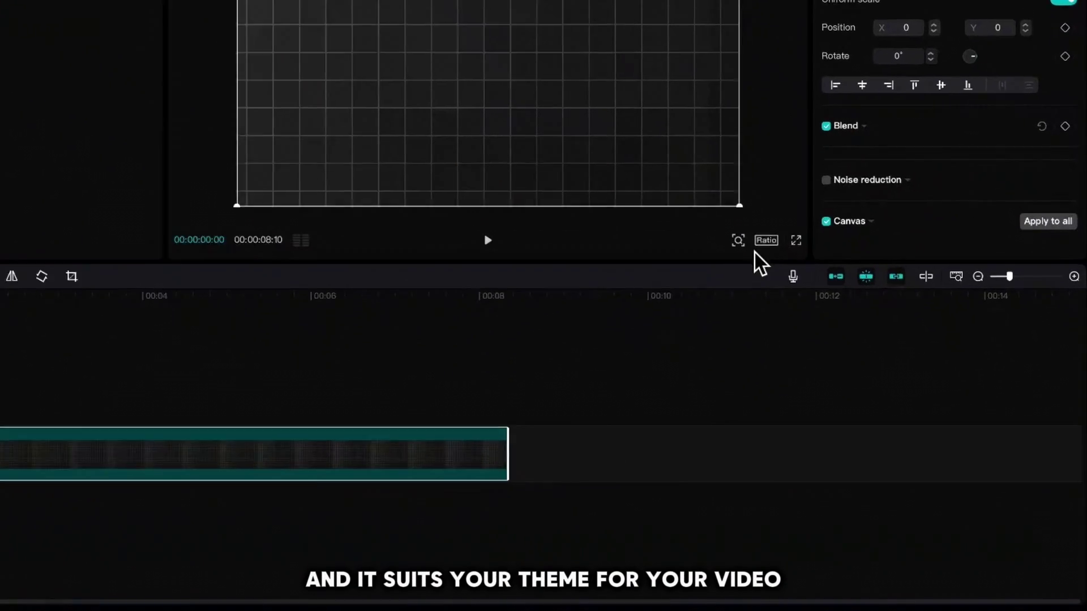
# - Set the project's aspect ratio to 16:9 and scale the grid background to 120%
pyautogui.click(836, 327)
pyautogui.click(784, 274)
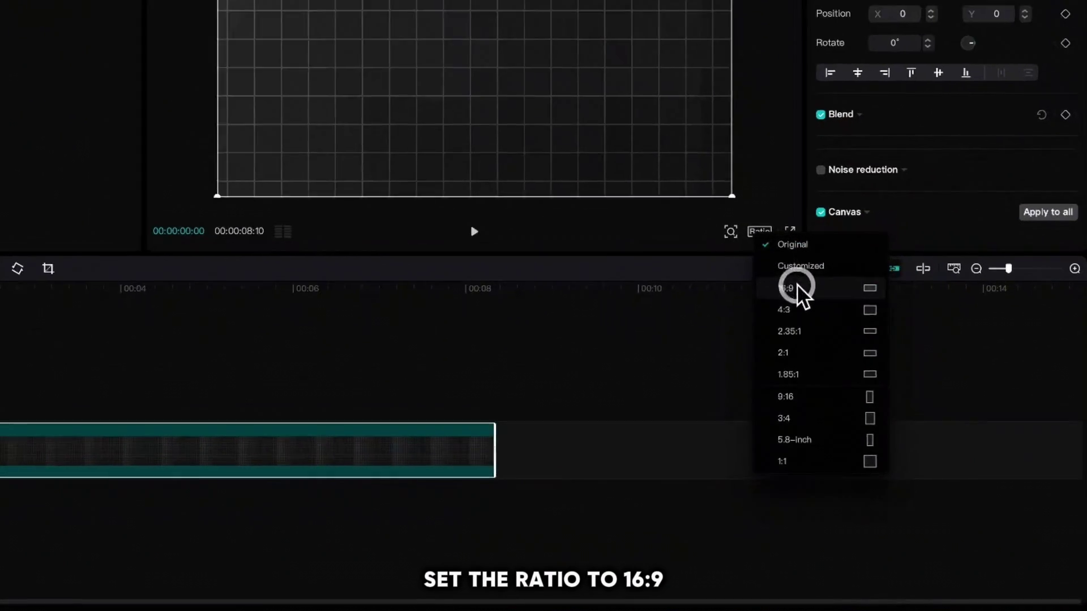
pyautogui.moveTo(906, 118); pyautogui.dragTo(912, 121)
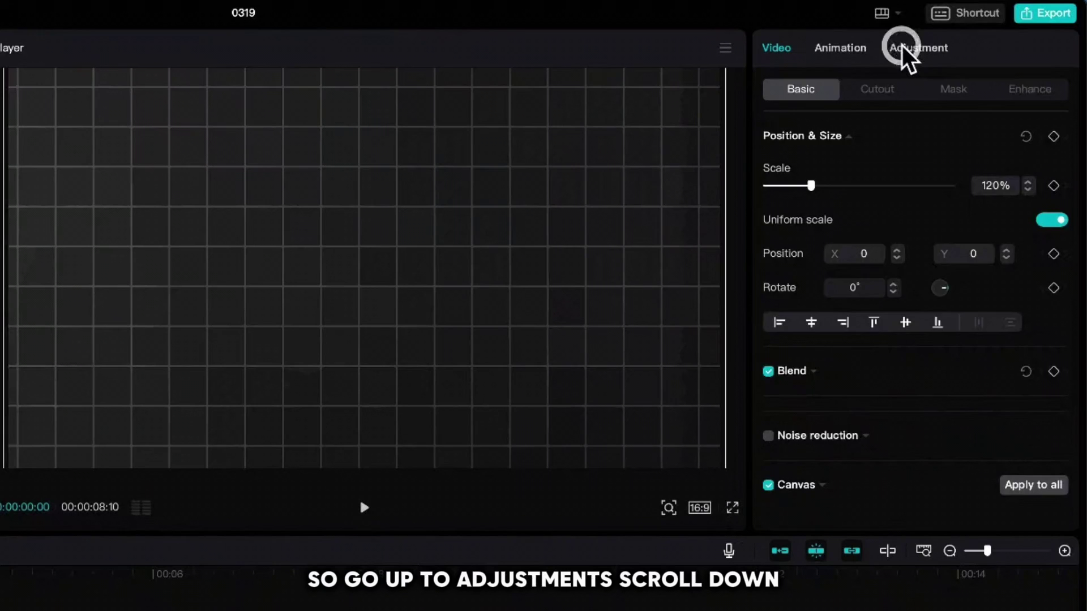
# - Darken the grid background by setting its brightness to -20 and its vignette to 30
pyautogui.click(970, 29)
pyautogui.scroll(-5, 890, 262)
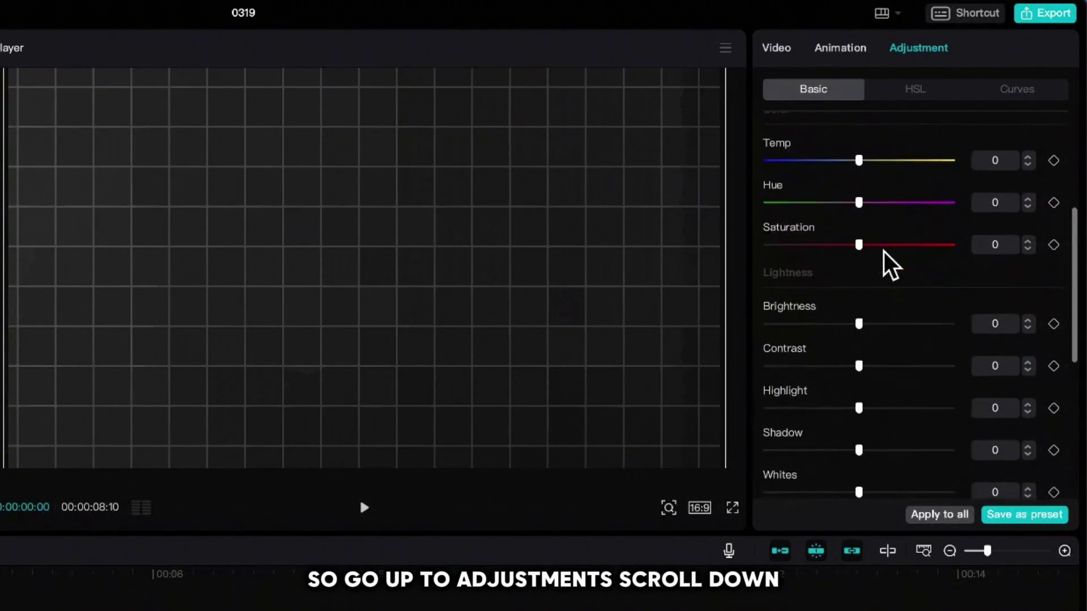
pyautogui.moveTo(858, 323); pyautogui.dragTo(827, 321)
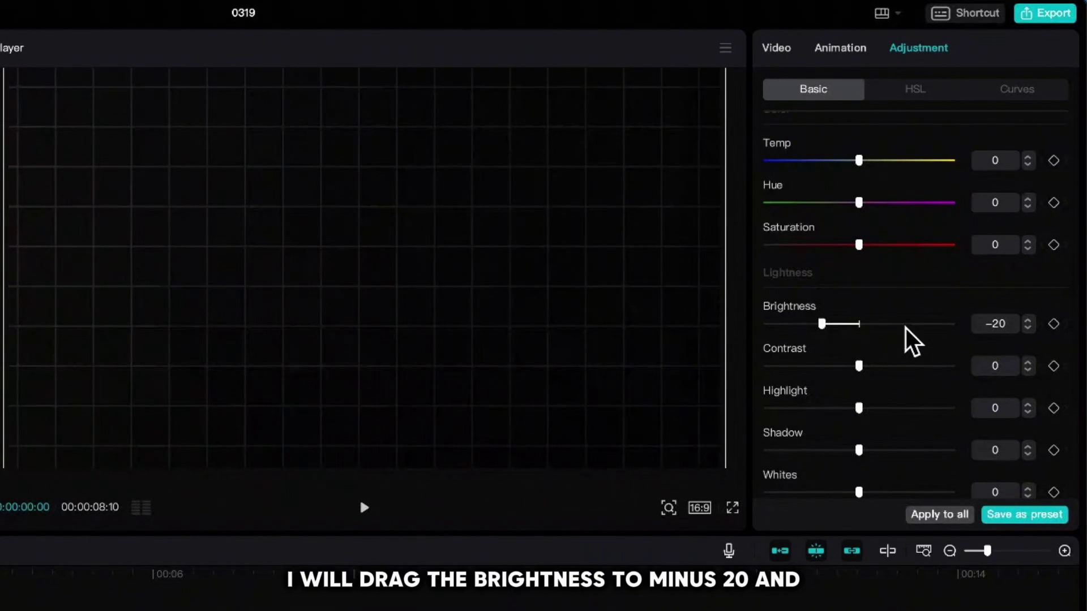
pyautogui.scroll(-6, 917, 447)
pyautogui.moveTo(860, 490); pyautogui.dragTo(910, 497)
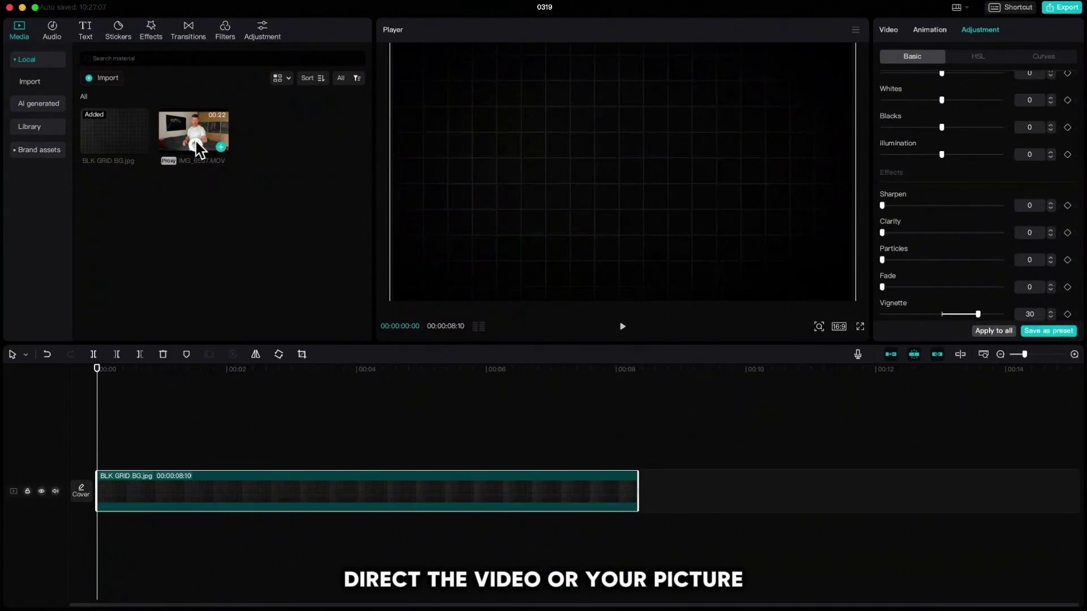
# - Place IMG_6557.MOV on the track above the background and remove its backdrop with Auto cutout
pyautogui.moveTo(198, 149); pyautogui.dragTo(100, 448)
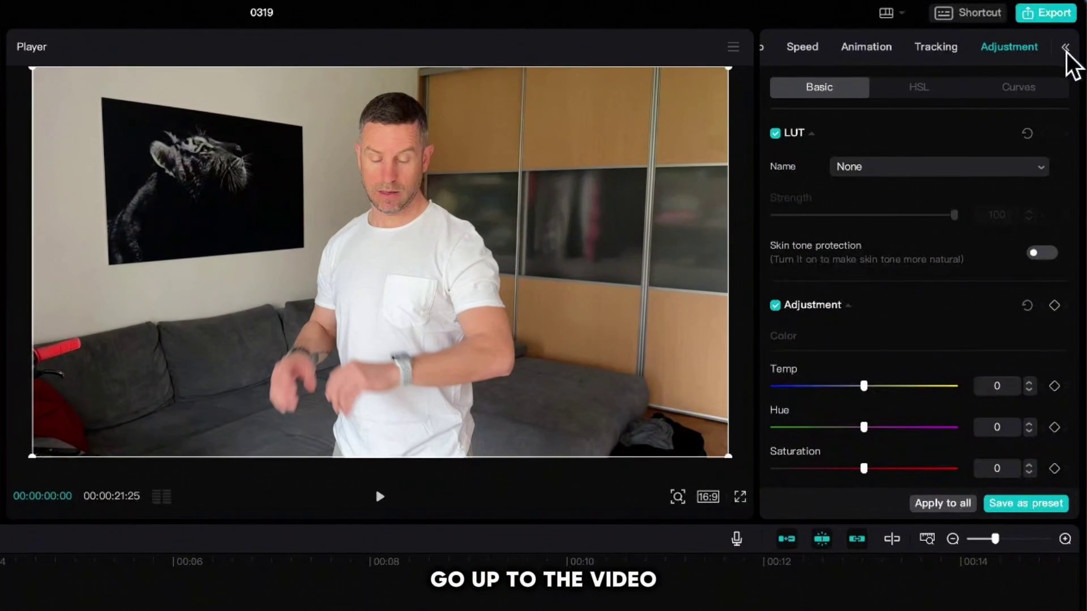
pyautogui.click(1075, 30)
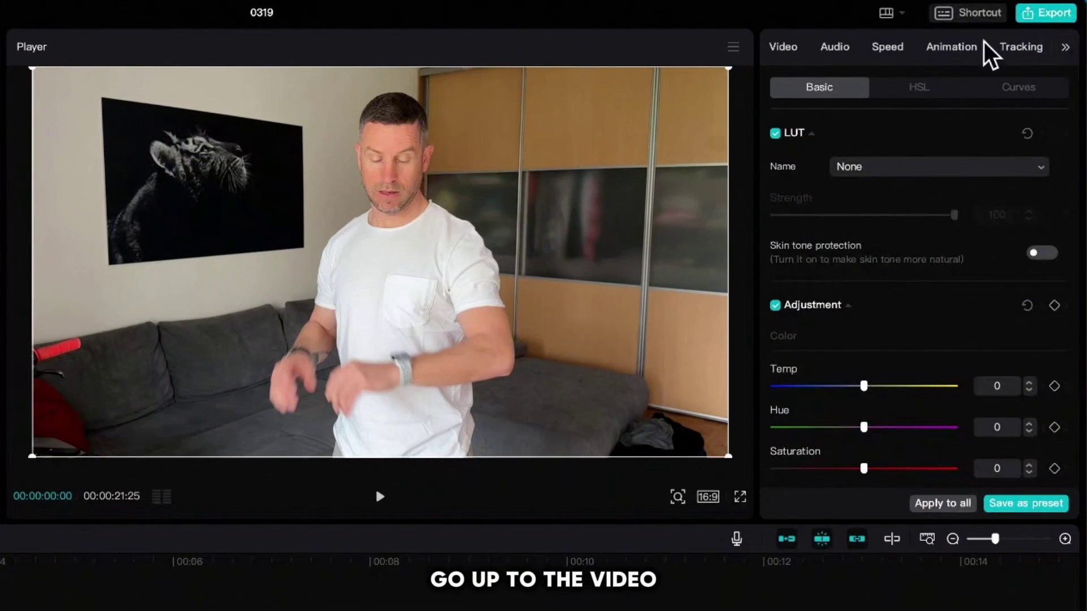
pyautogui.click(786, 46)
pyautogui.click(877, 89)
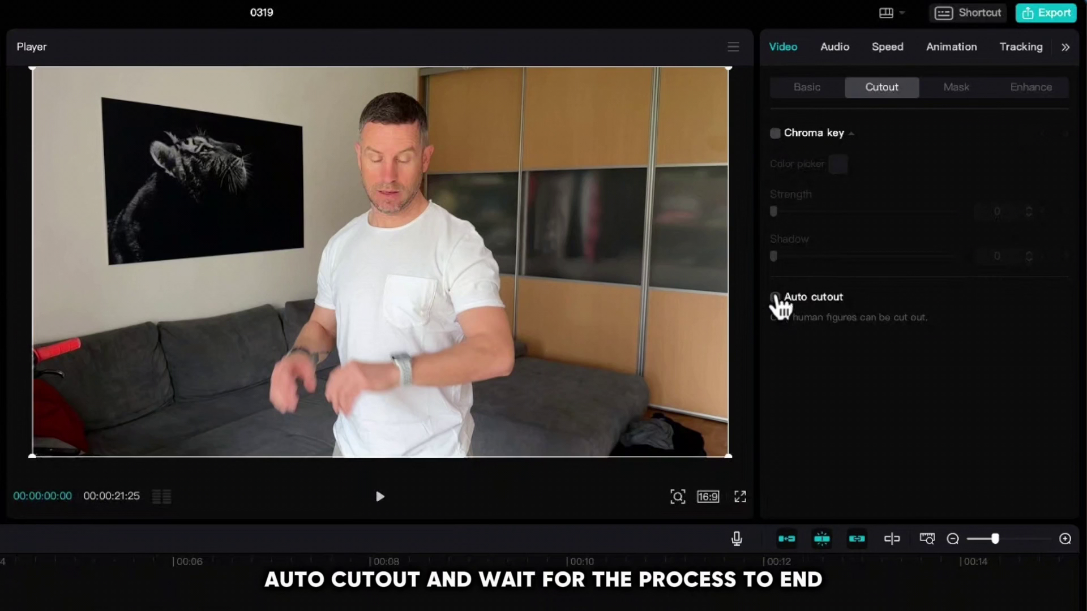
pyautogui.click(776, 298)
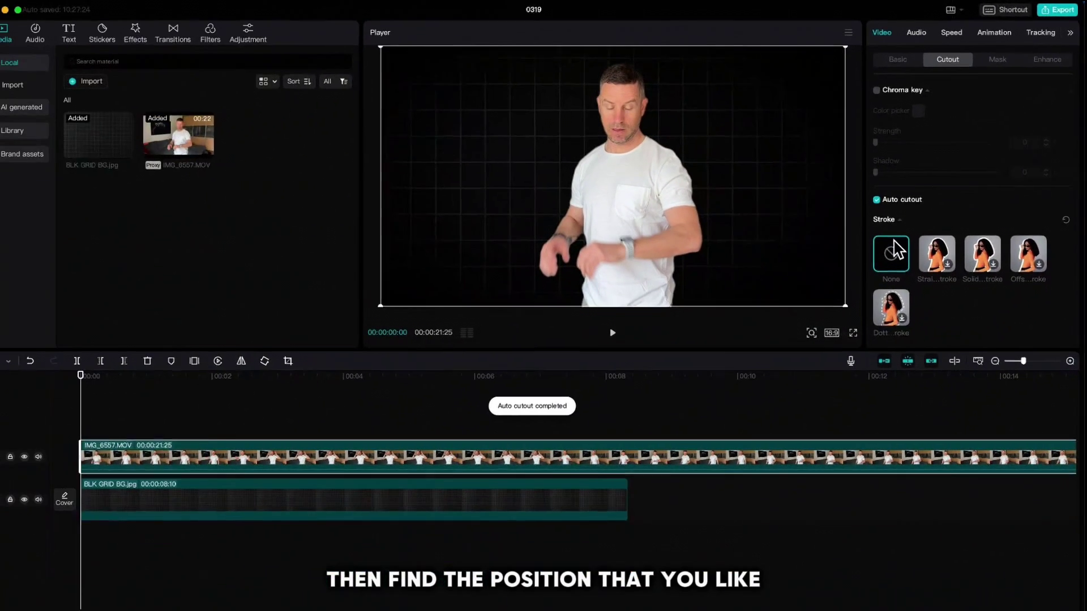
# - Trim away the part of the IMG_6557.MOV clip before the shocked pose at 00:00:03:11
pyautogui.moveTo(105, 377); pyautogui.dragTo(318, 387)
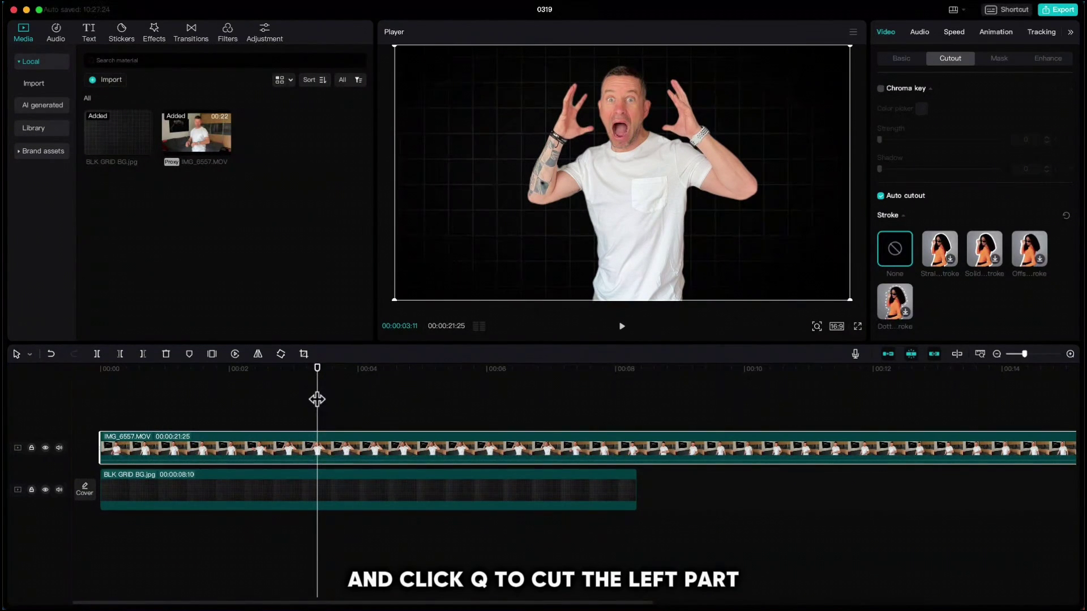
pyautogui.press('q')
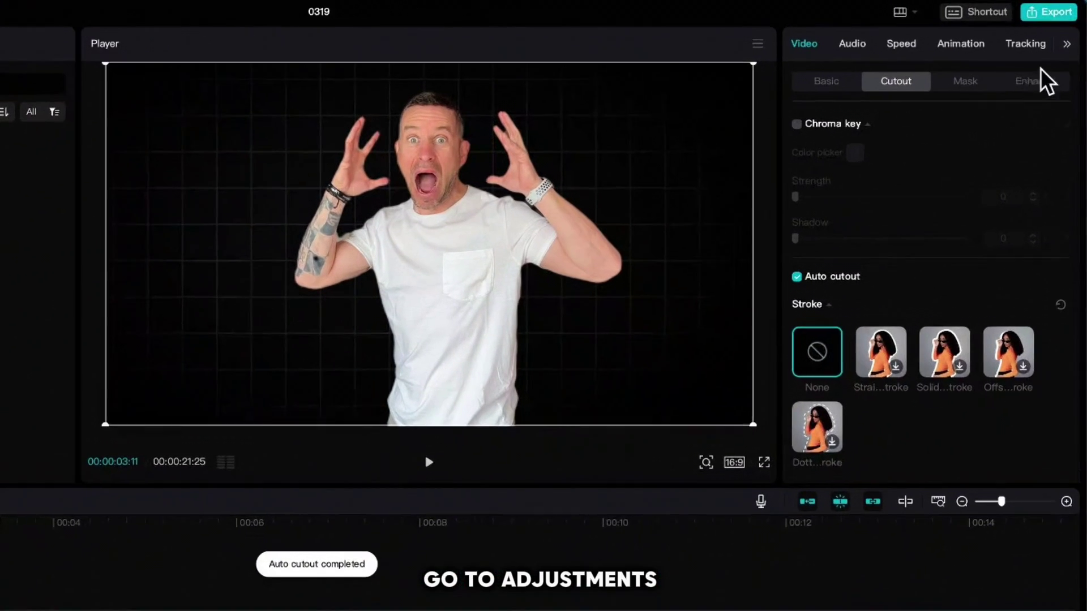
# - Set the Sharpen adjustment of the cutout clip to 45
pyautogui.click(1071, 32)
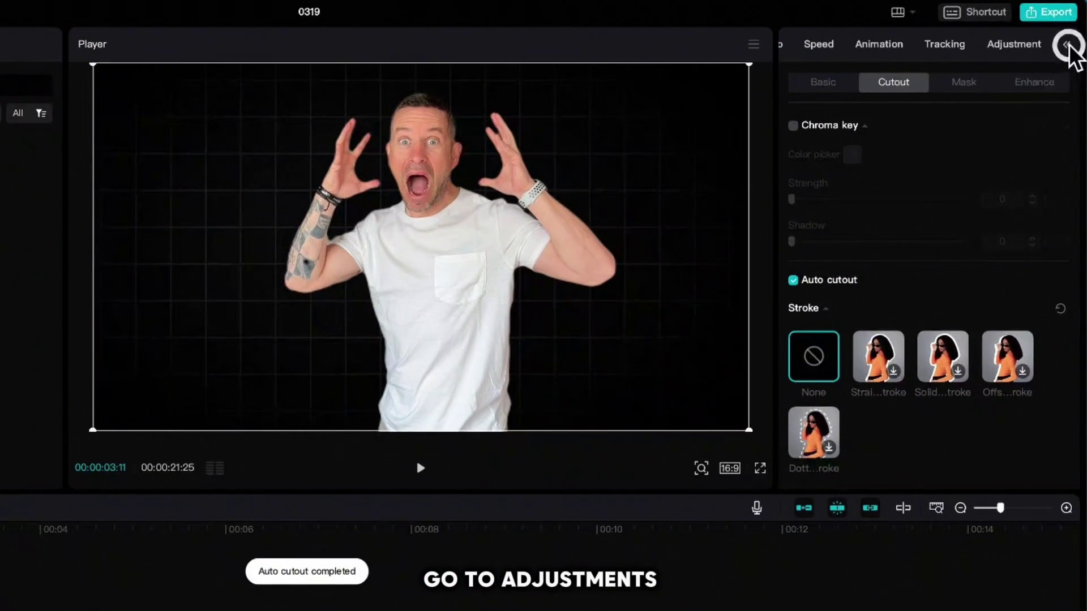
pyautogui.click(1020, 45)
pyautogui.scroll(-6, 951, 249)
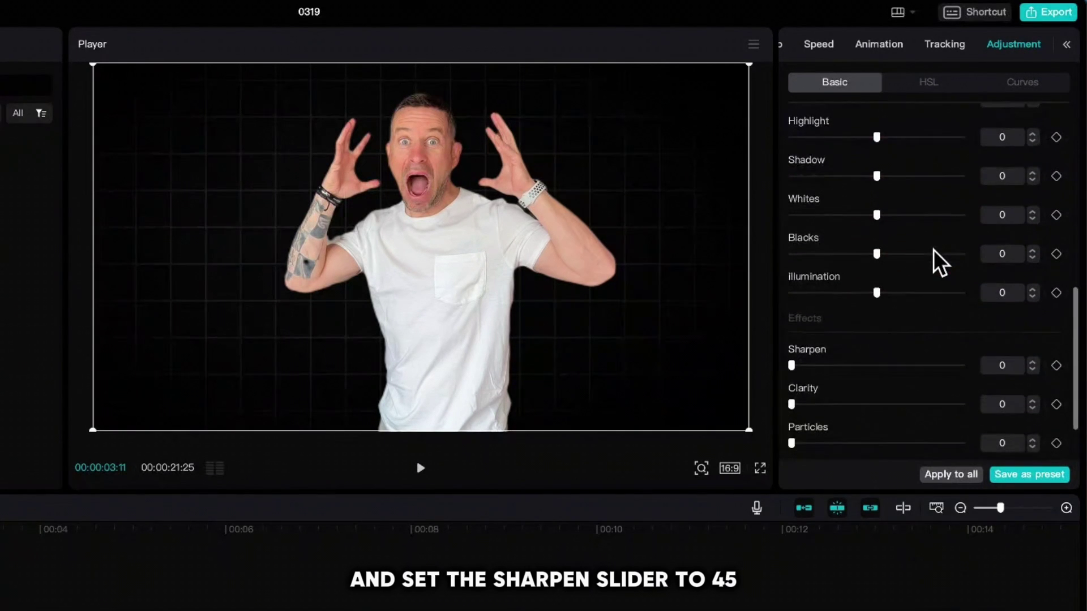
pyautogui.moveTo(808, 365); pyautogui.dragTo(867, 365)
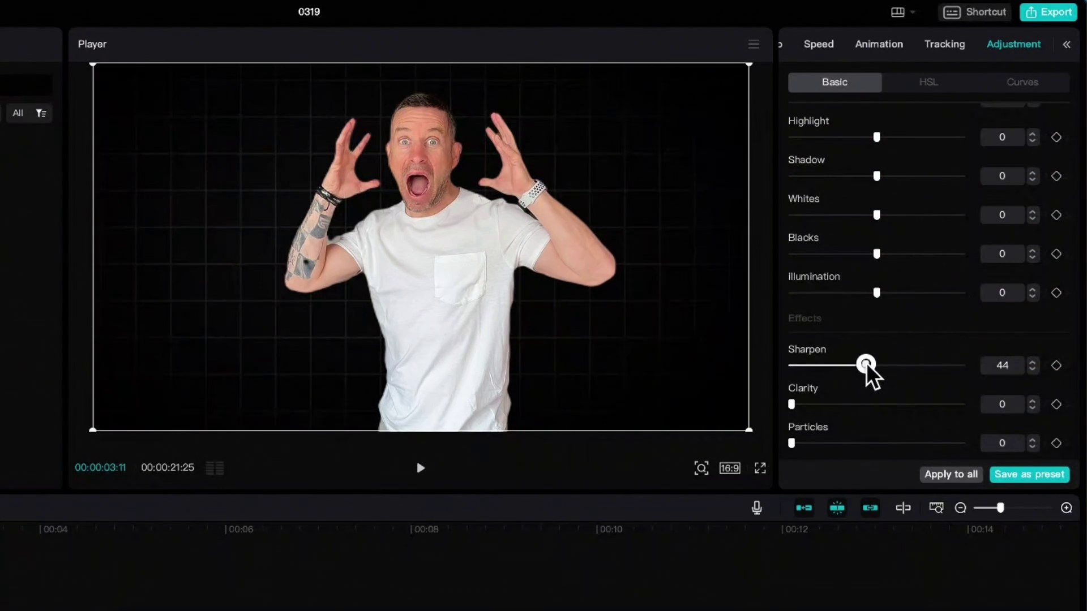
# - Scale the cutout clip to 116%, rotate it to -8° and move it to about X 588, Y -295
pyautogui.scroll(1, 893, 368)
pyautogui.click(1067, 44)
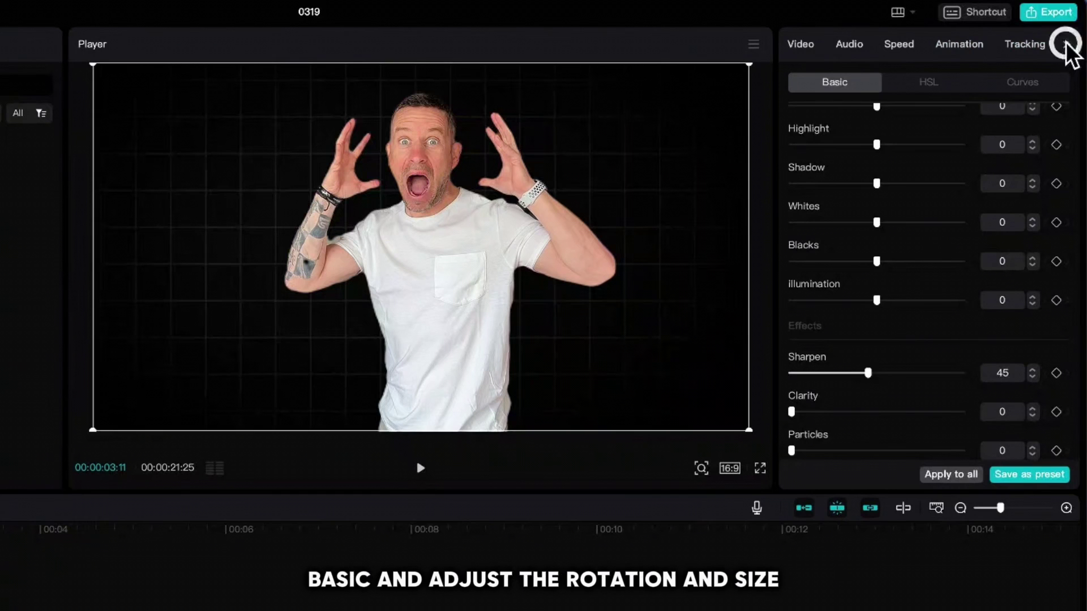
pyautogui.click(805, 44)
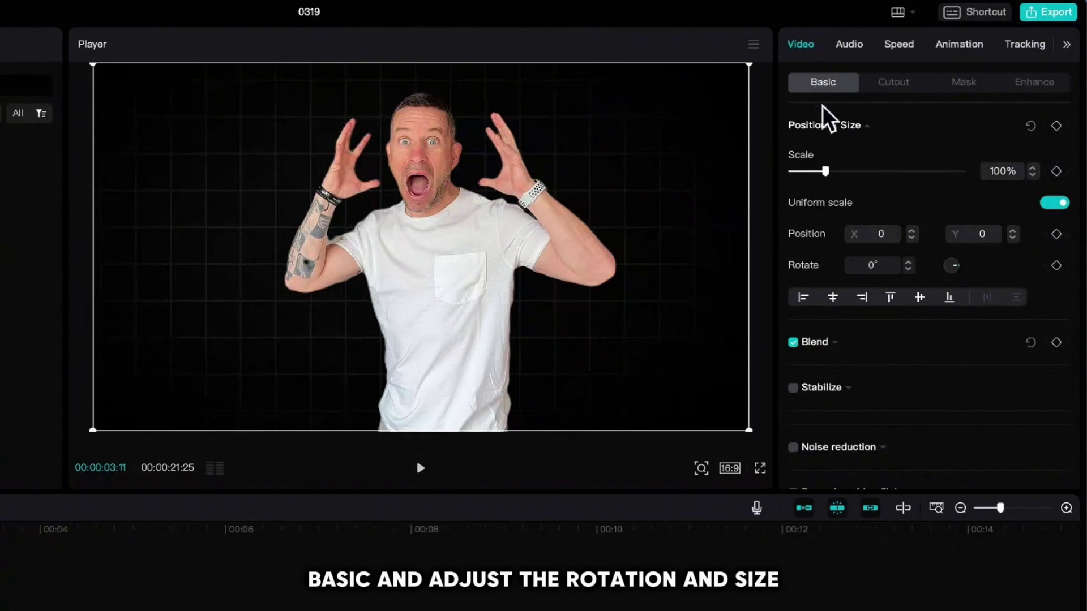
pyautogui.moveTo(825, 170); pyautogui.dragTo(821, 171)
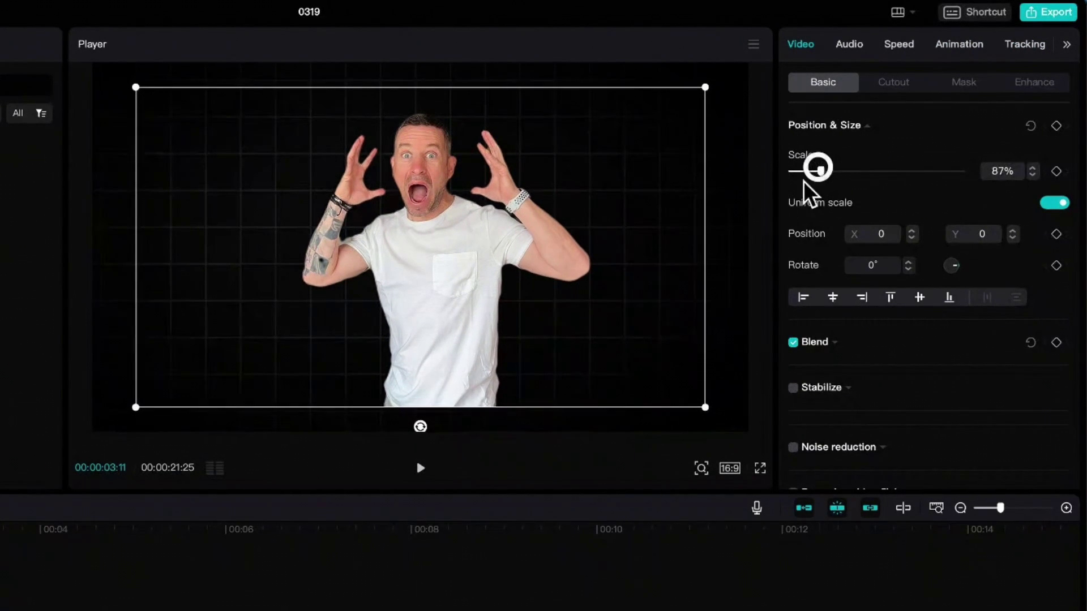
pyautogui.moveTo(420, 426); pyautogui.dragTo(449, 427)
pyautogui.moveTo(820, 171); pyautogui.dragTo(830, 171)
pyautogui.moveTo(487, 267); pyautogui.dragTo(587, 306)
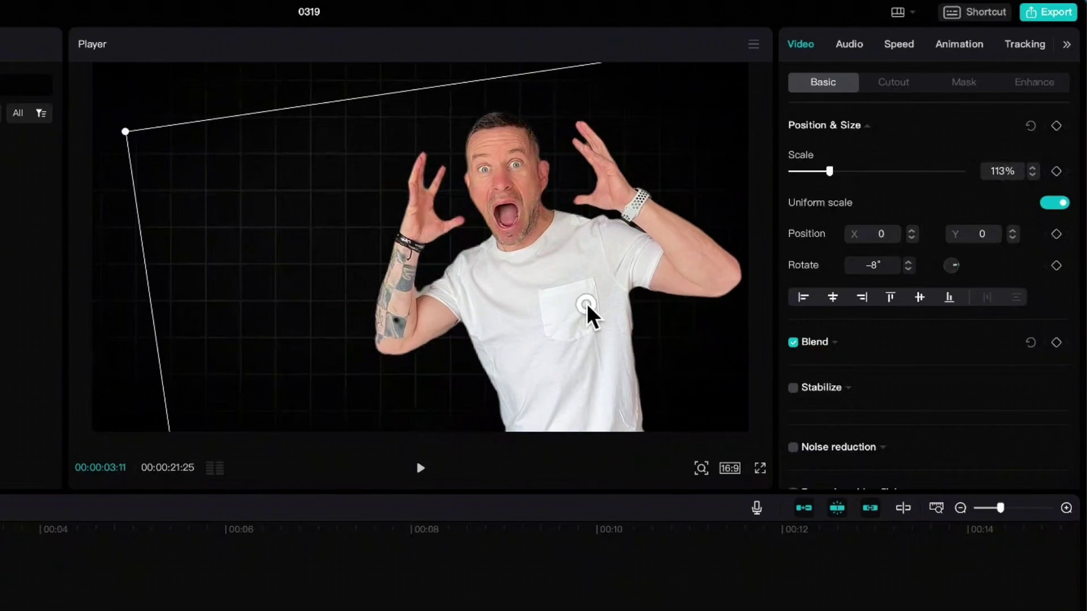
pyautogui.moveTo(831, 171); pyautogui.dragTo(829, 170)
pyautogui.moveTo(597, 286); pyautogui.dragTo(600, 300)
pyautogui.moveTo(149, 153); pyautogui.dragTo(115, 141)
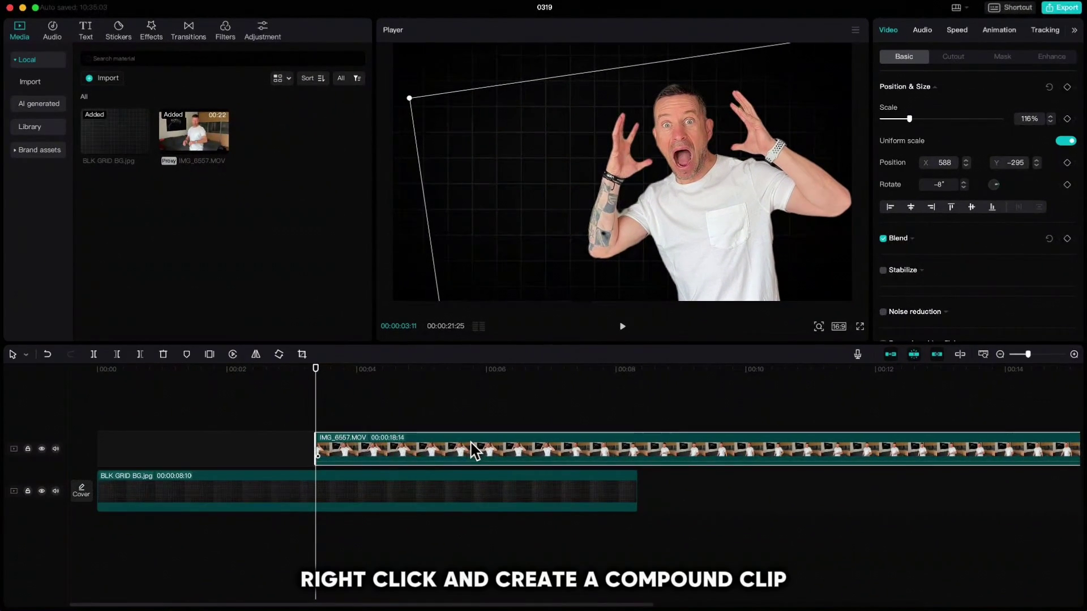
# - Convert the cutout clip into a compound clip and apply a Circle mask to it
pyautogui.rightClick(473, 450)
pyautogui.click(485, 450)
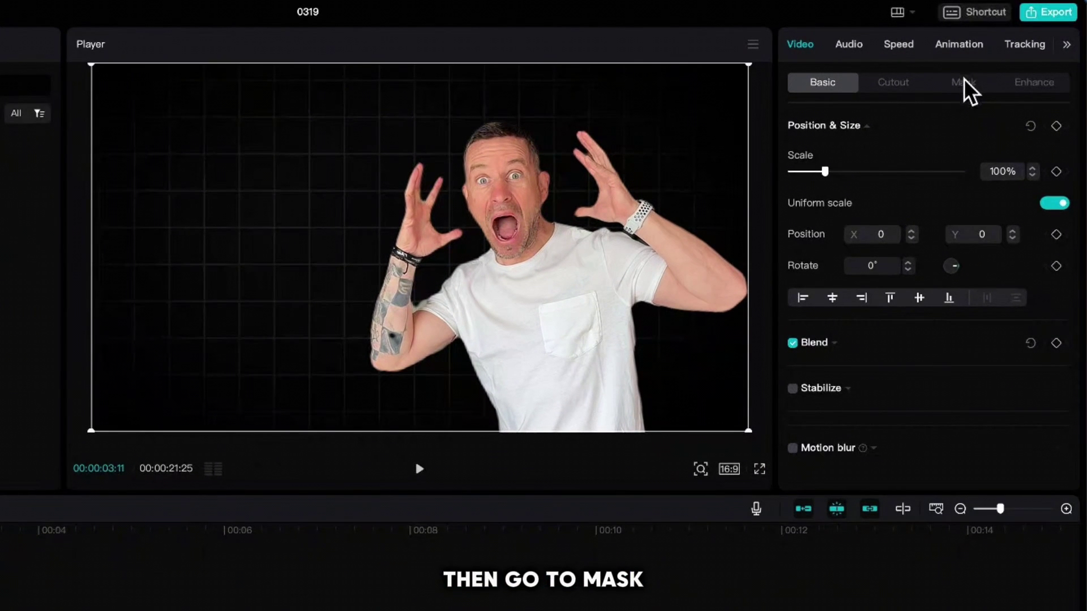
pyautogui.click(965, 84)
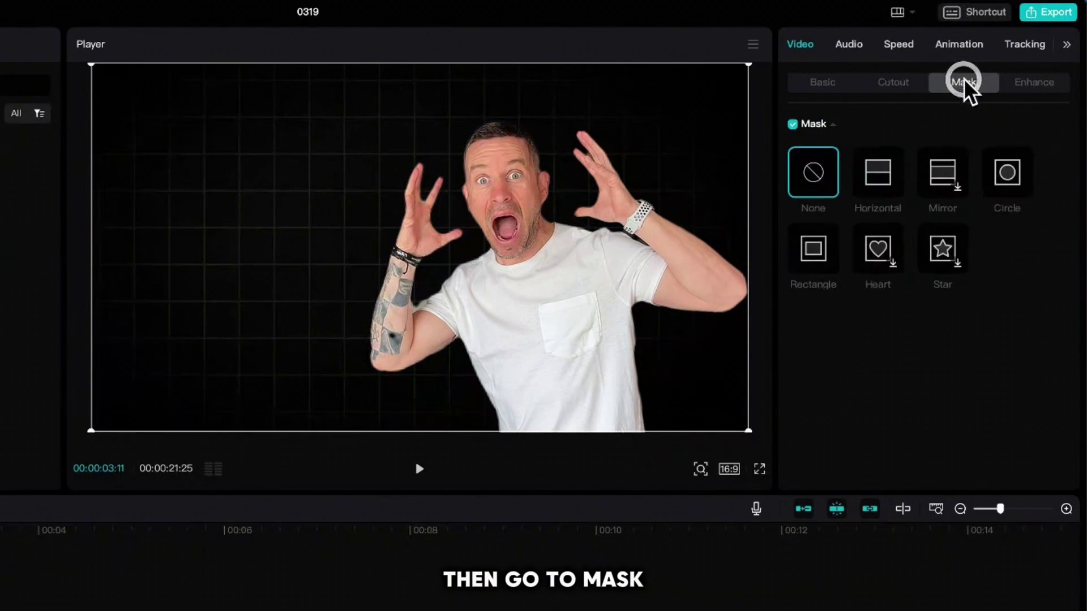
pyautogui.click(1011, 176)
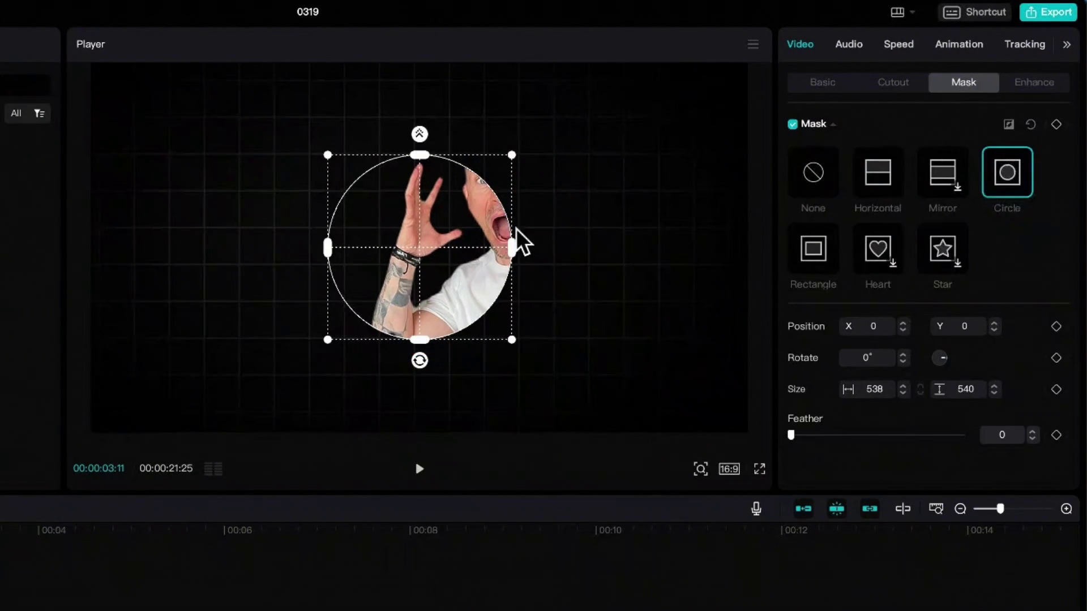
# - Position the circle mask over the top of the head at about X 211, Y 531, rotate it to -4° and invert it
pyautogui.moveTo(475, 296); pyautogui.dragTo(549, 97)
pyautogui.moveTo(499, 179); pyautogui.dragTo(515, 138)
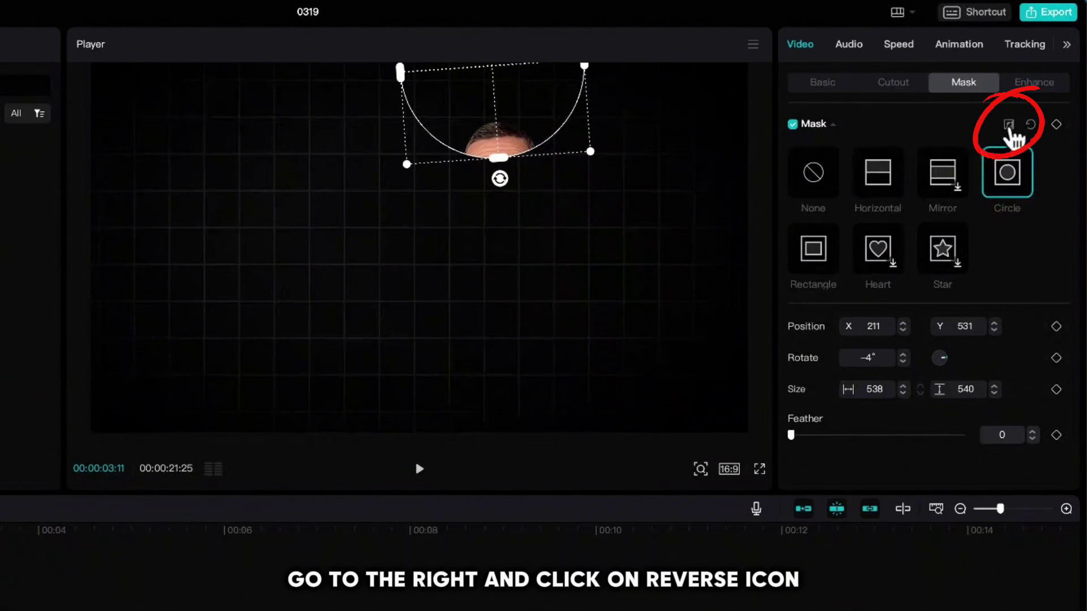
pyautogui.click(1009, 125)
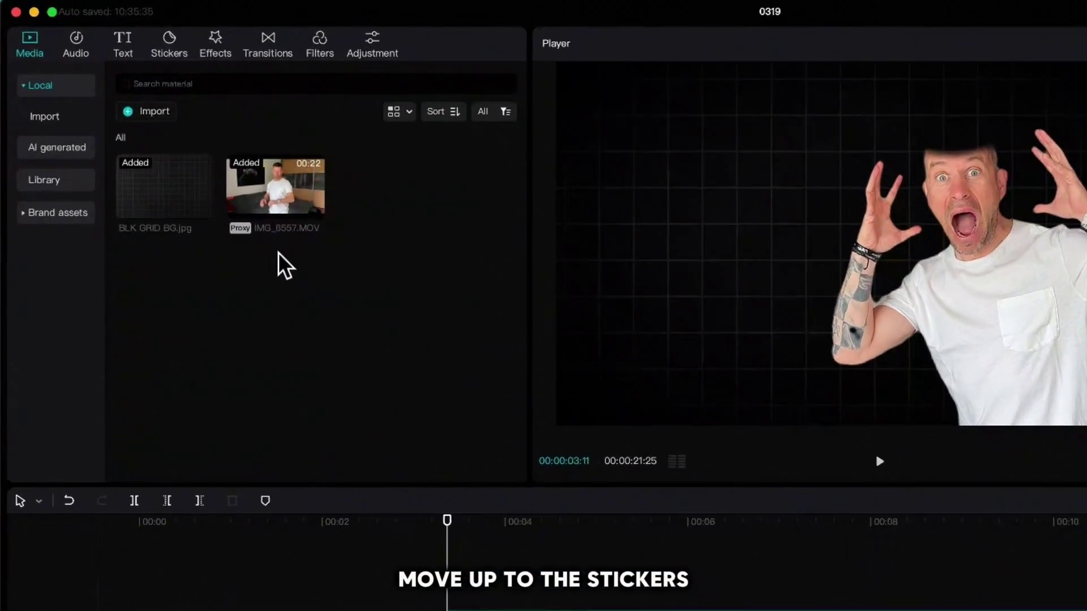
# - Add the explosion sticker from the Trending stickers above the compound clip and preview the frame at 00:00:03:19
pyautogui.click(169, 41)
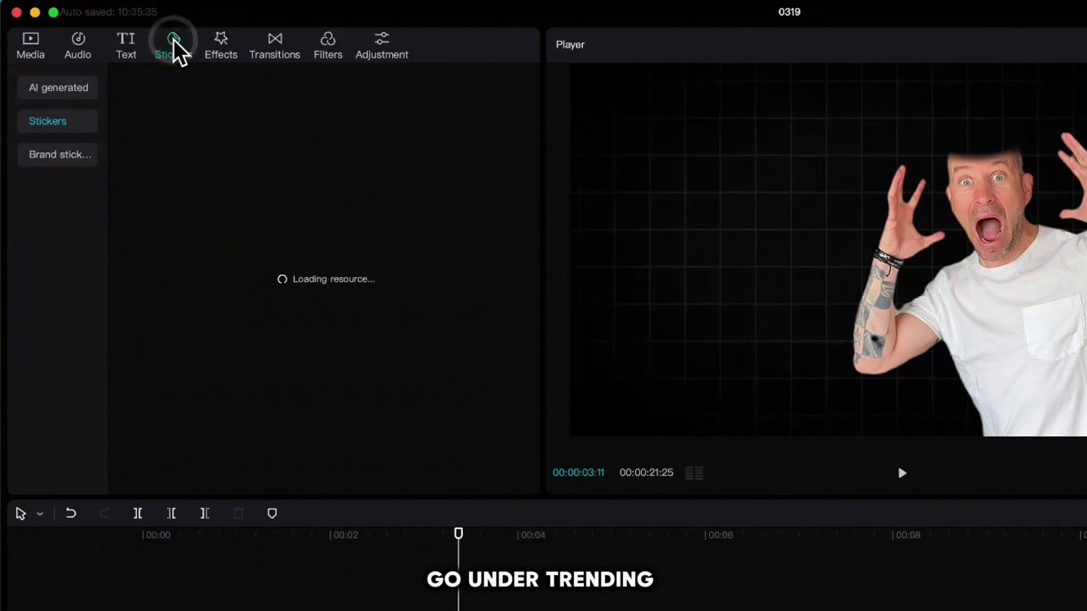
pyautogui.click(51, 183)
pyautogui.scroll(-15, 212, 283)
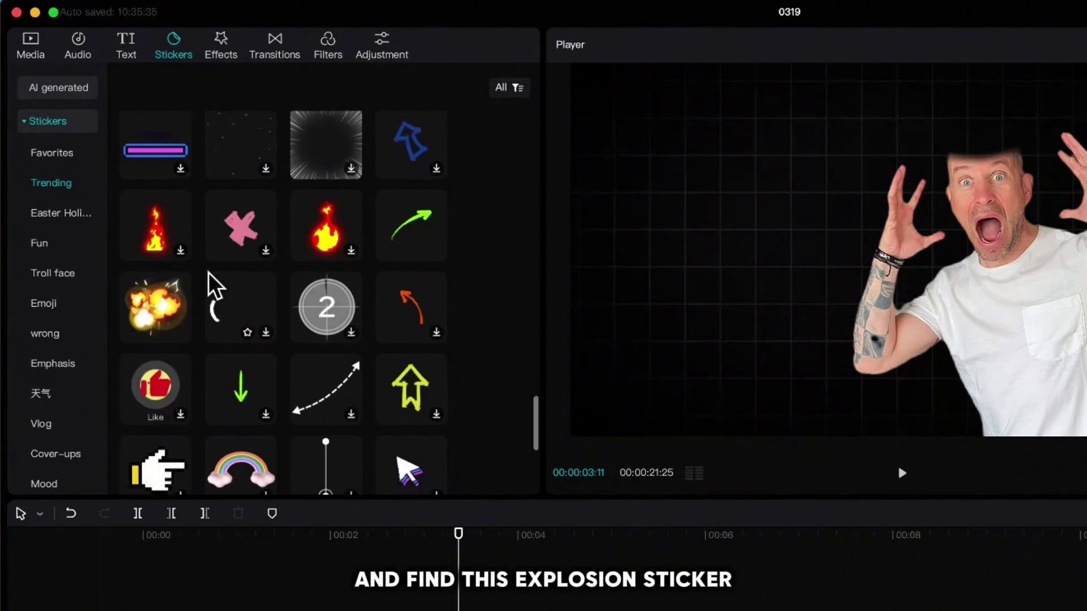
pyautogui.moveTo(175, 315); pyautogui.dragTo(440, 608)
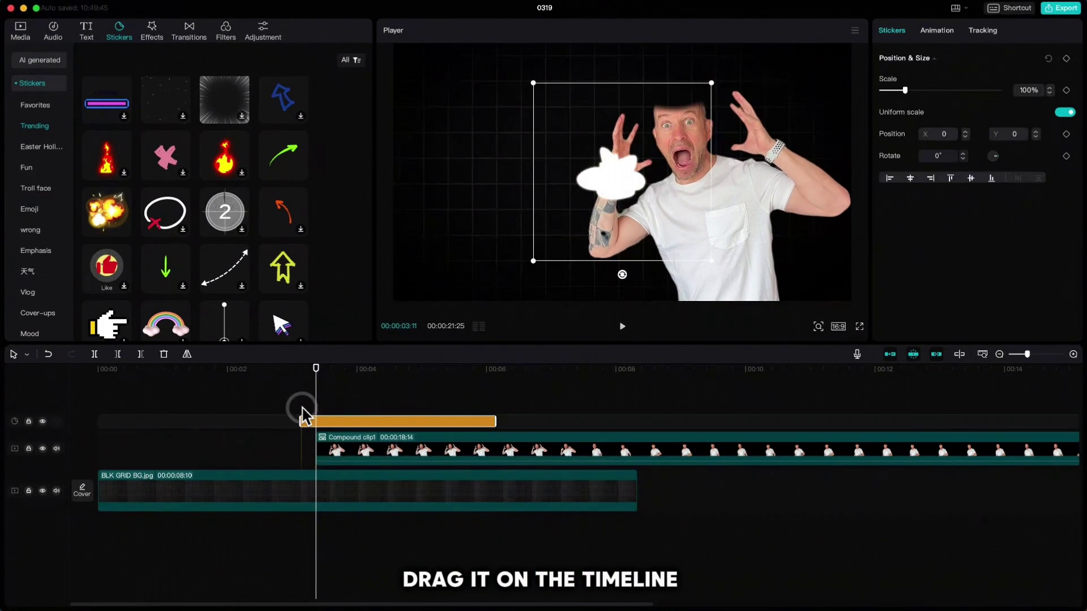
pyautogui.moveTo(316, 369); pyautogui.dragTo(336, 380)
# - Rotate the explosion sticker to -58°, scale it to 53% and place it over the head at about X 448, Y 642
pyautogui.moveTo(622, 275); pyautogui.dragTo(716, 238)
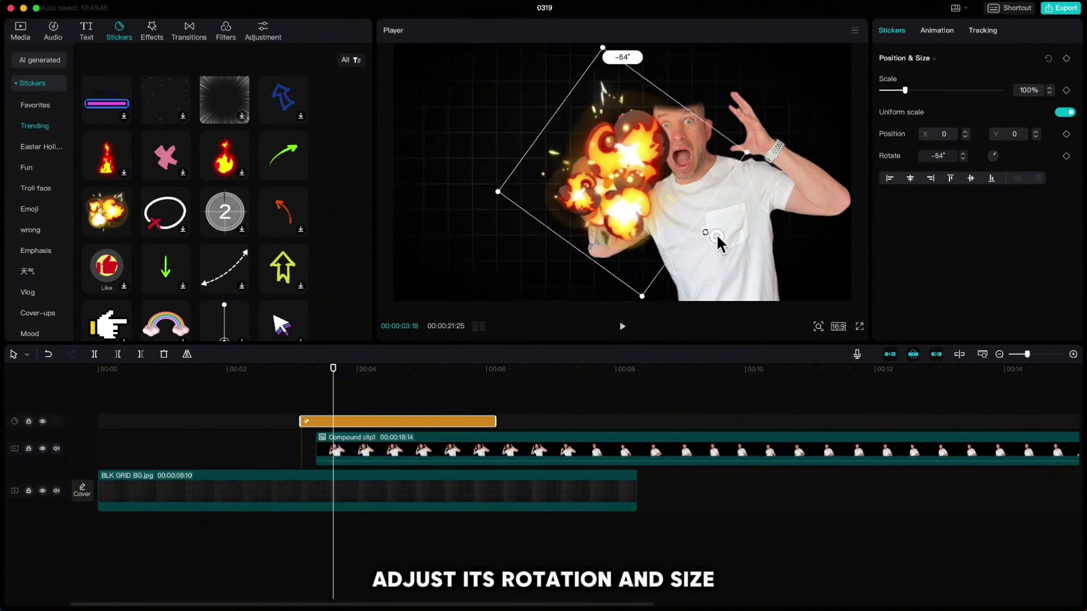
pyautogui.moveTo(595, 49); pyautogui.dragTo(606, 101)
pyautogui.moveTo(619, 177); pyautogui.dragTo(672, 108)
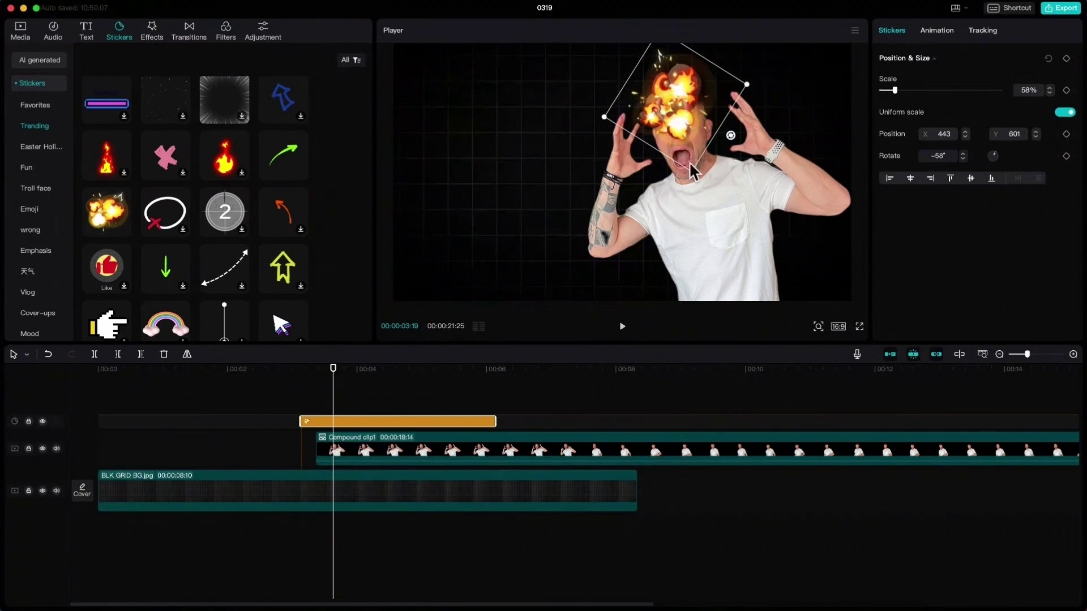
pyautogui.moveTo(692, 173); pyautogui.dragTo(690, 166)
pyautogui.moveTo(676, 125); pyautogui.dragTo(675, 120)
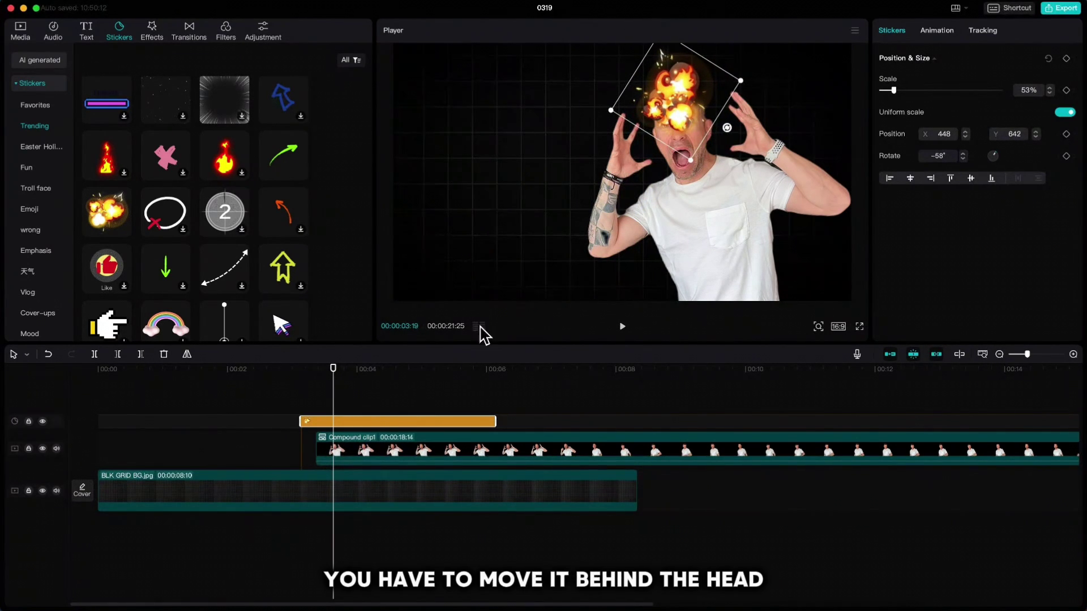
# - Move the explosion sticker to a track beneath the compound clip and fine-tune its rotation behind the head
pyautogui.moveTo(352, 425); pyautogui.dragTo(354, 470)
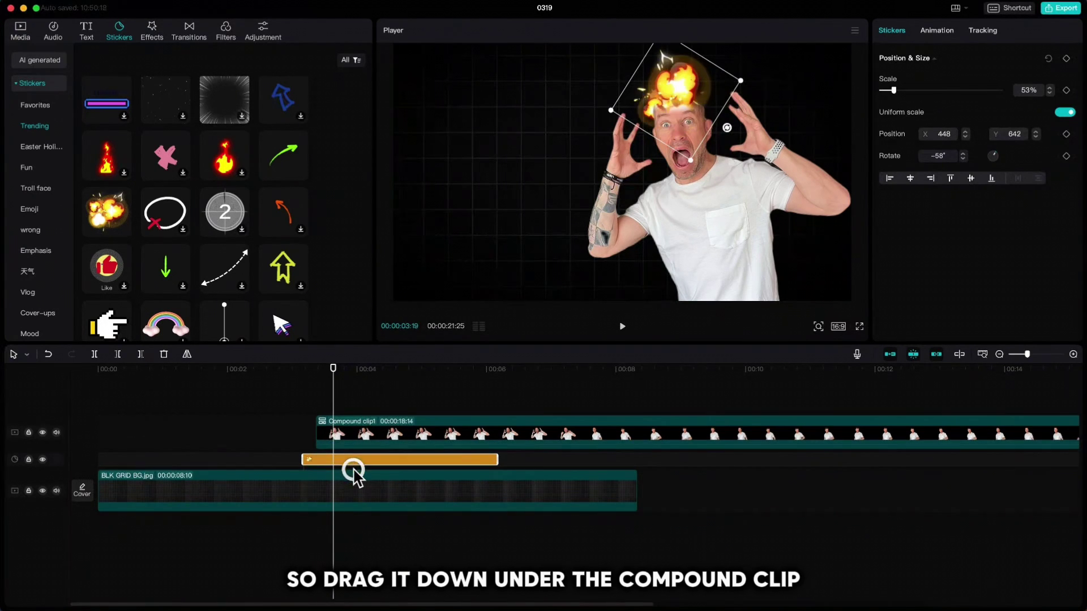
pyautogui.moveTo(727, 128); pyautogui.dragTo(735, 124)
pyautogui.moveTo(738, 71); pyautogui.dragTo(734, 73)
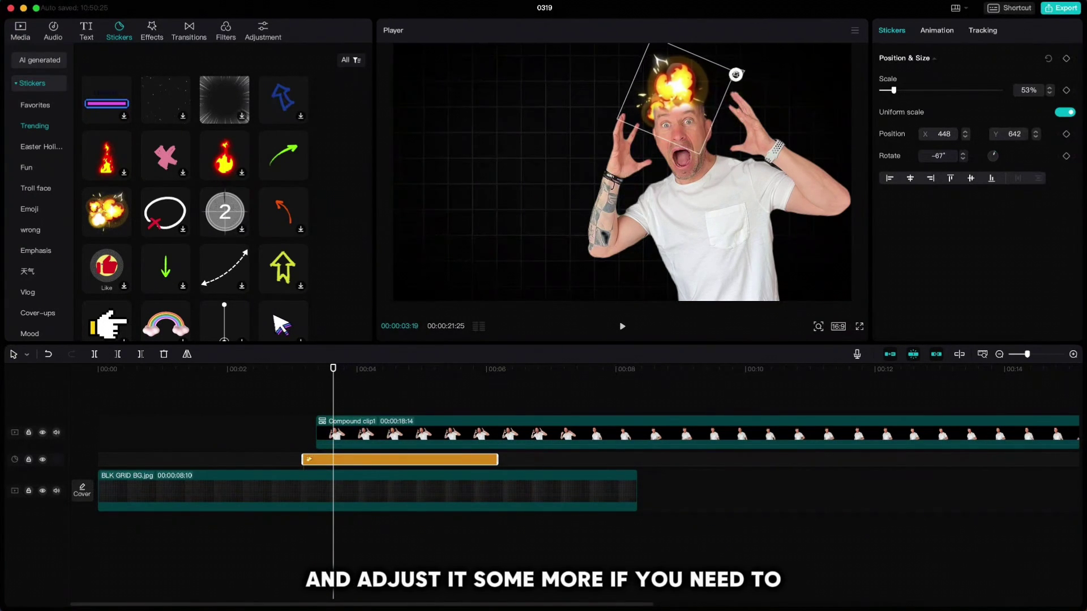
pyautogui.moveTo(729, 118); pyautogui.dragTo(722, 129)
pyautogui.click(344, 393)
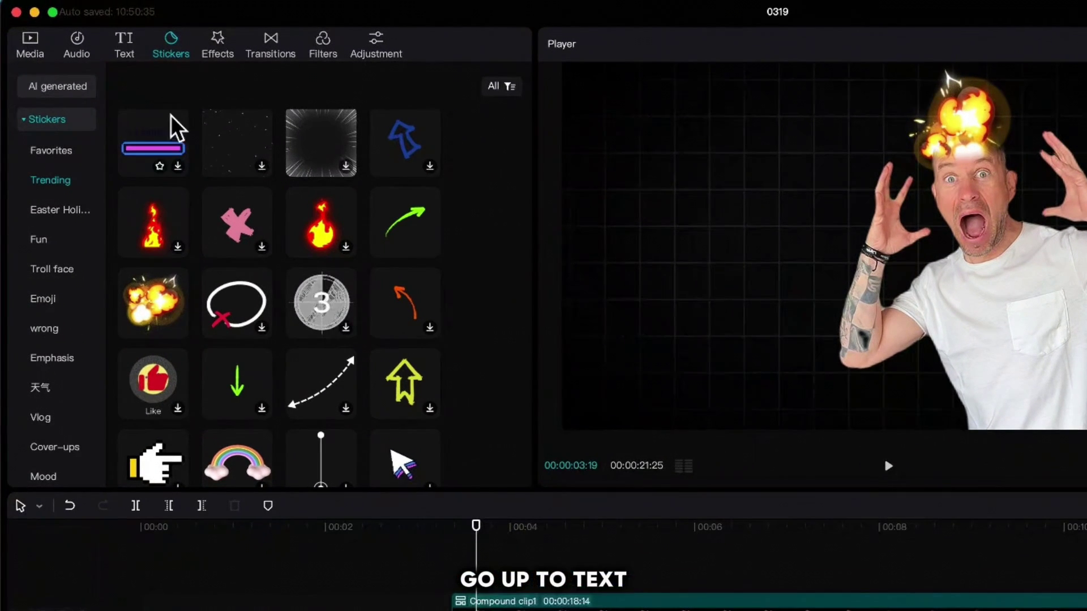
# - Add a Default text clip at 00:00:03:19 and change its wording to "BLEW"
pyautogui.click(119, 45)
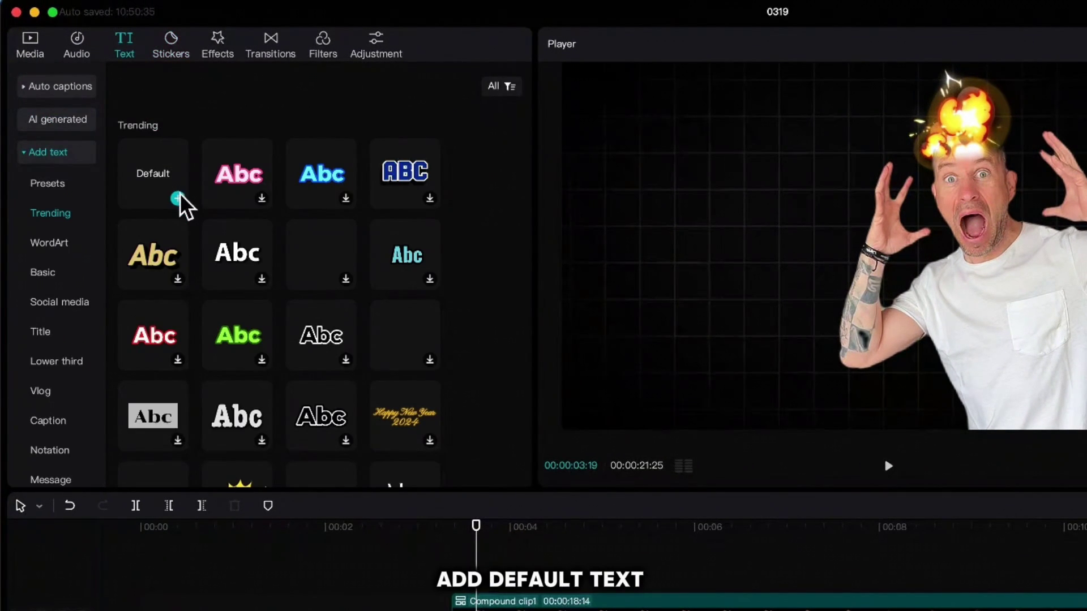
pyautogui.click(177, 198)
pyautogui.moveTo(1026, 116); pyautogui.dragTo(789, 126)
pyautogui.write('BLEW')
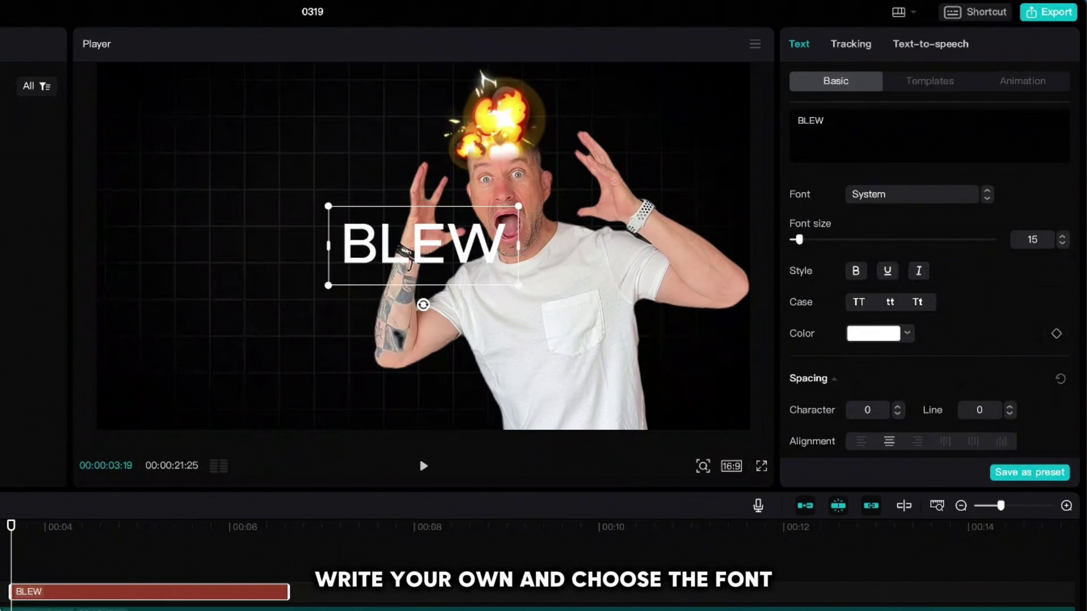
# - Set the BLEW text's font to Montserrat-Black, enlarge it, rotate it to -4° and place it at about X -964, Y 504
pyautogui.click(869, 198)
pyautogui.click(898, 311)
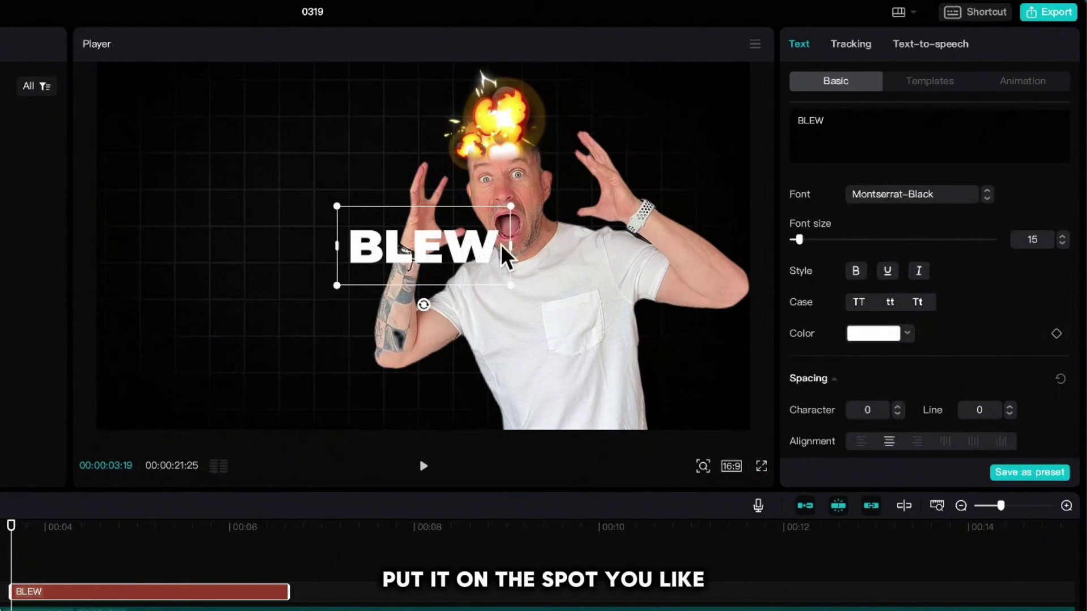
pyautogui.moveTo(488, 258); pyautogui.dragTo(314, 192)
pyautogui.moveTo(248, 238); pyautogui.dragTo(396, 225)
pyautogui.moveTo(325, 181); pyautogui.dragTo(337, 165)
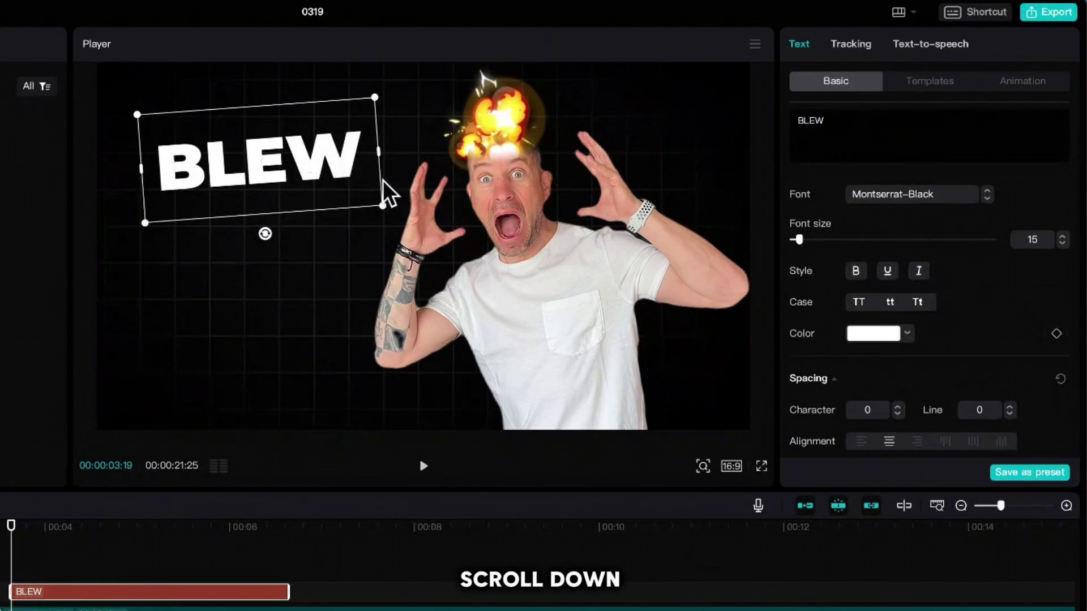
# - Enable a stroke on the BLEW text and sample its red color, E33A13, from the explosion
pyautogui.scroll(-10, 930, 272)
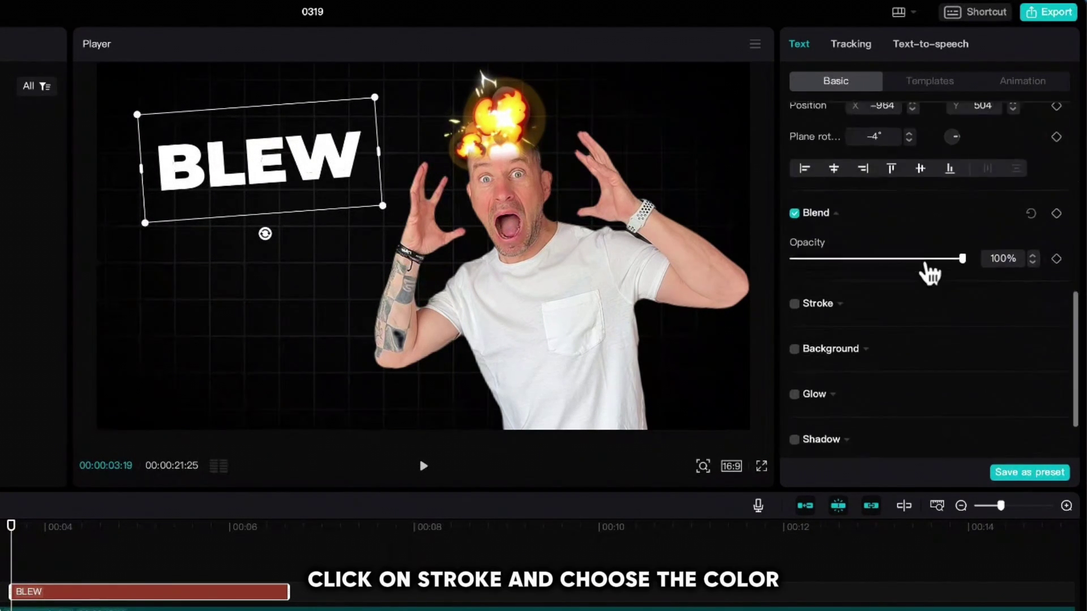
pyautogui.click(795, 234)
pyautogui.click(861, 264)
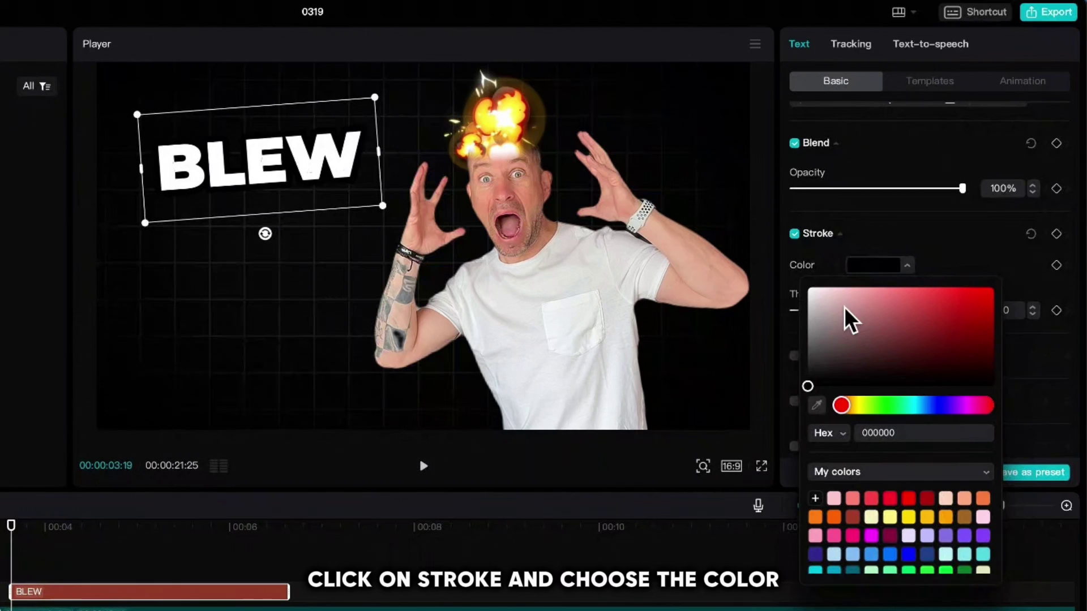
pyautogui.click(817, 405)
pyautogui.click(524, 121)
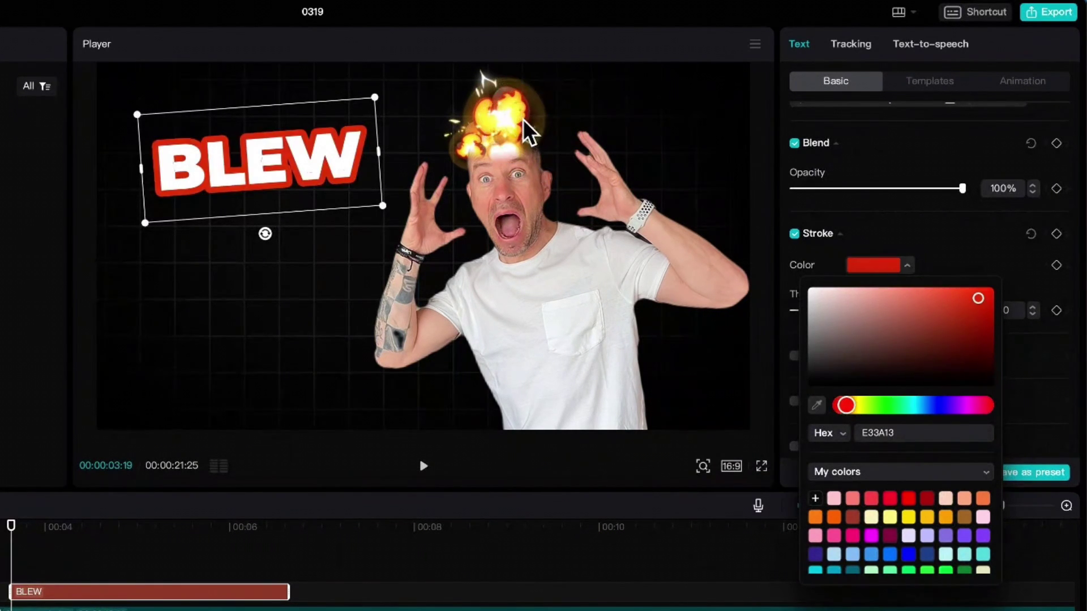
pyautogui.click(903, 235)
# - Change the BLEW text's fill color to the yellow FFE739 sampled from the explosion
pyautogui.scroll(10, 908, 240)
pyautogui.click(873, 333)
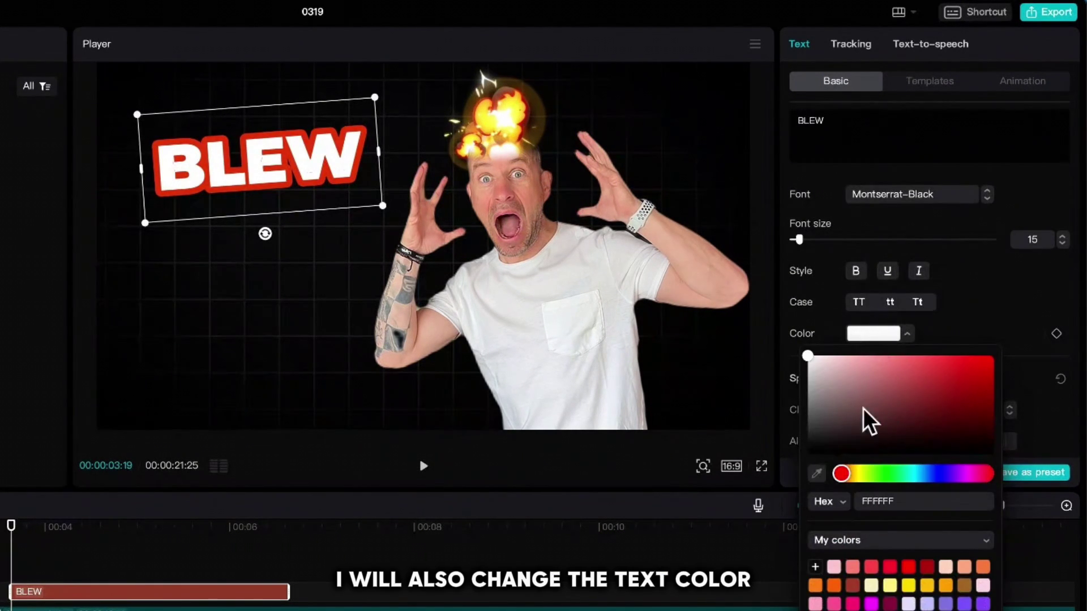
pyautogui.click(816, 475)
pyautogui.click(480, 120)
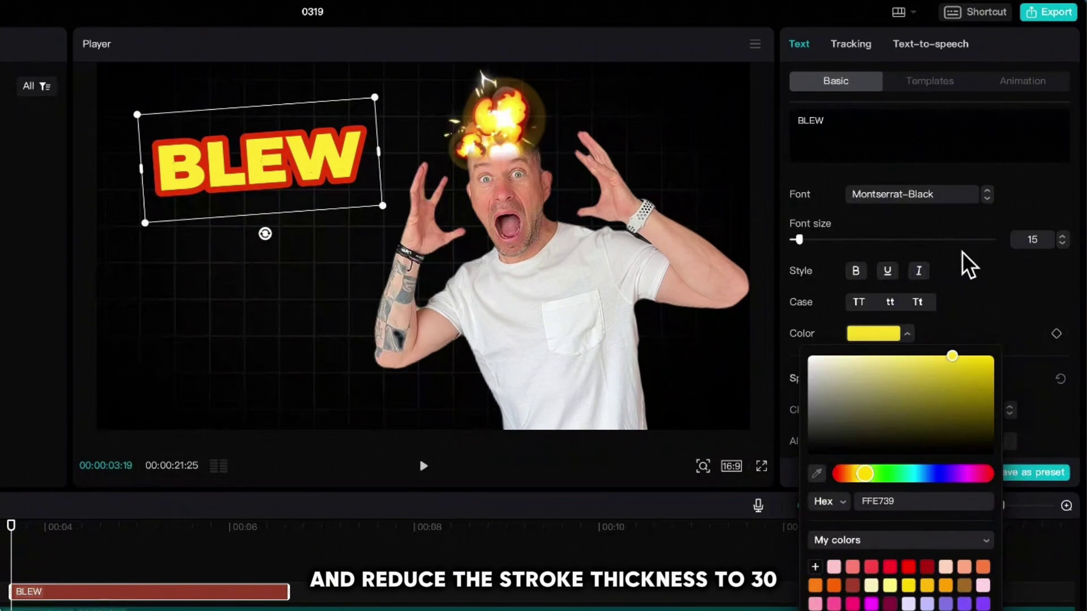
# - Reduce the BLEW text's stroke thickness to 30
pyautogui.scroll(-10, 962, 262)
pyautogui.click(880, 226)
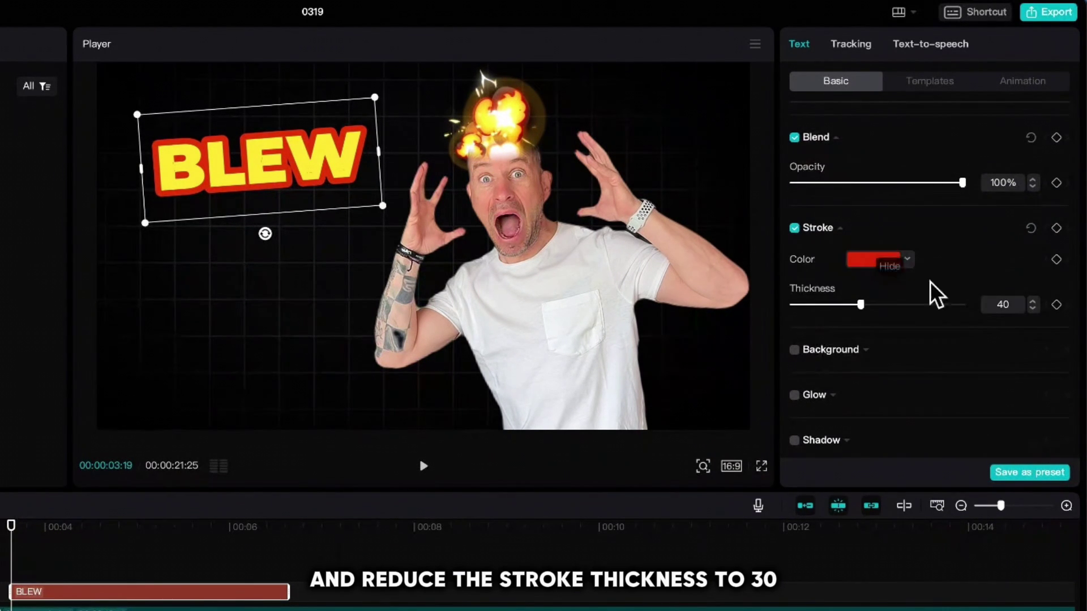
pyautogui.moveTo(848, 306); pyautogui.dragTo(844, 306)
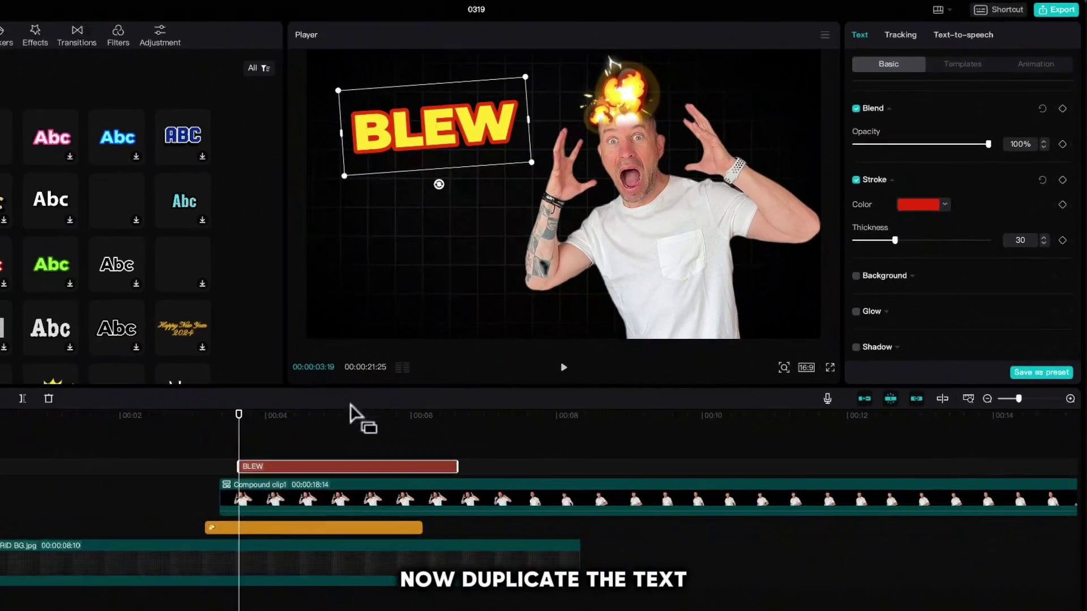
# - Duplicate the BLEW text, place the copy beneath the original and change its wording to "MY MIND"
pyautogui.press('super+c')
pyautogui.press('super+v')
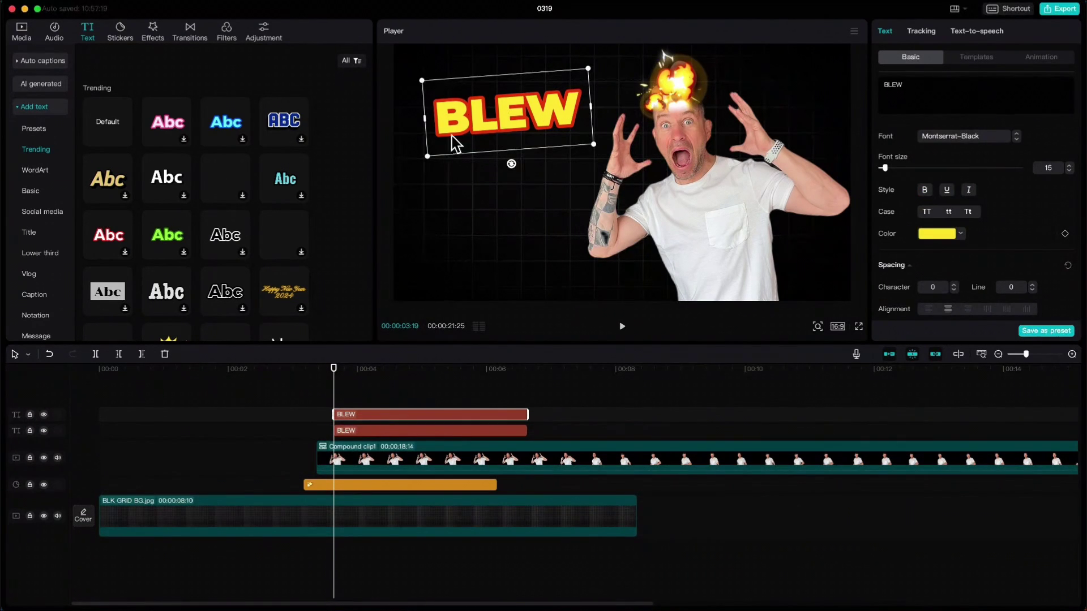
pyautogui.moveTo(451, 141); pyautogui.dragTo(451, 192)
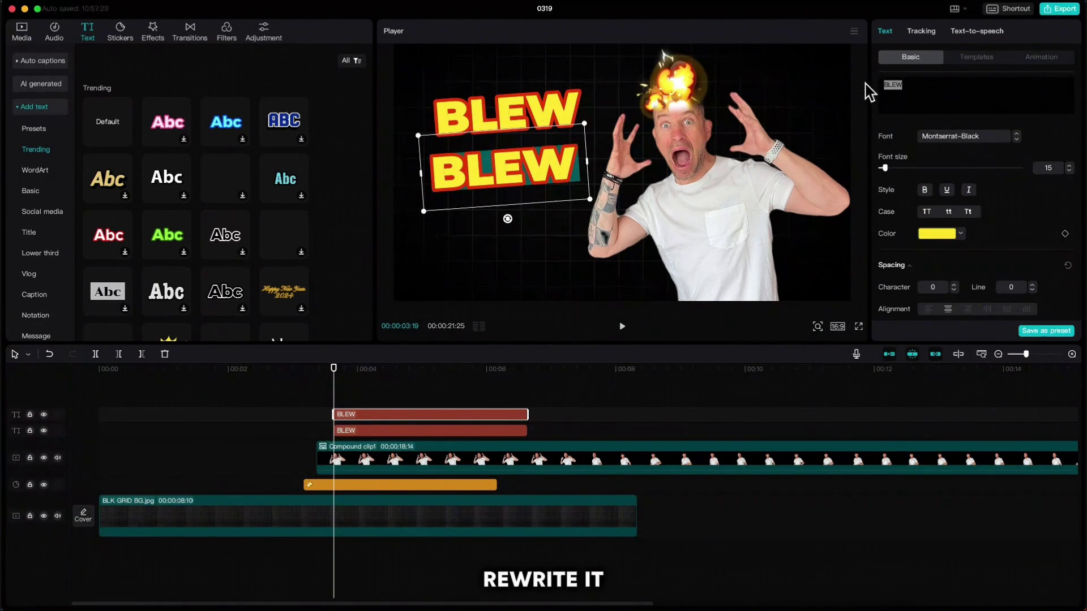
pyautogui.write('MY MIND')
# - Fine-tune the MY MIND text's size and position just beneath BLEW and set its fill color to white
pyautogui.moveTo(605, 175); pyautogui.dragTo(611, 166)
pyautogui.moveTo(624, 114); pyautogui.dragTo(618, 116)
pyautogui.moveTo(604, 154); pyautogui.dragTo(609, 152)
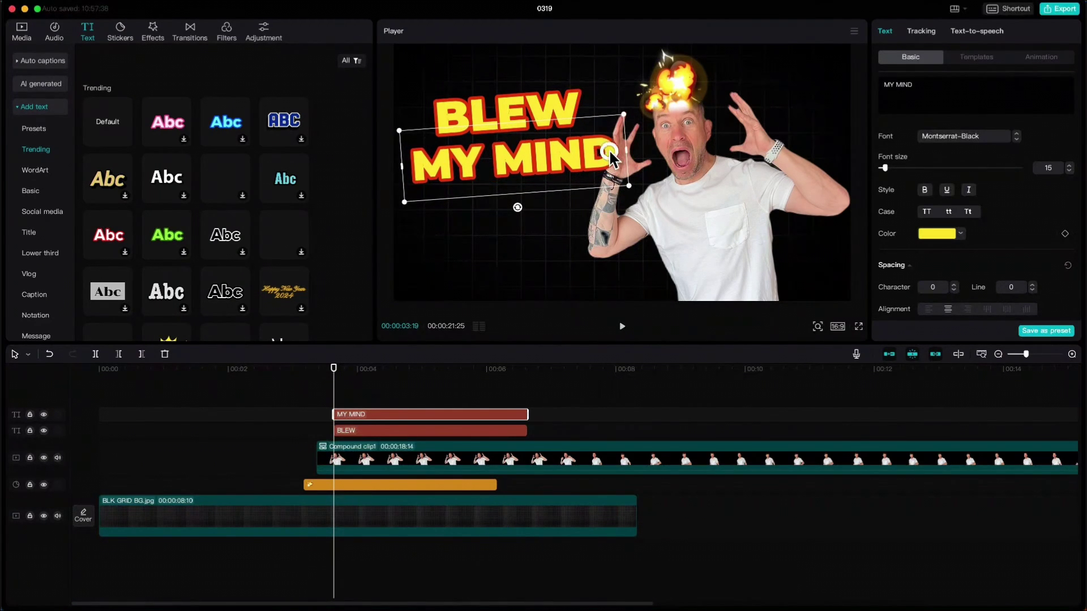
pyautogui.click(936, 235)
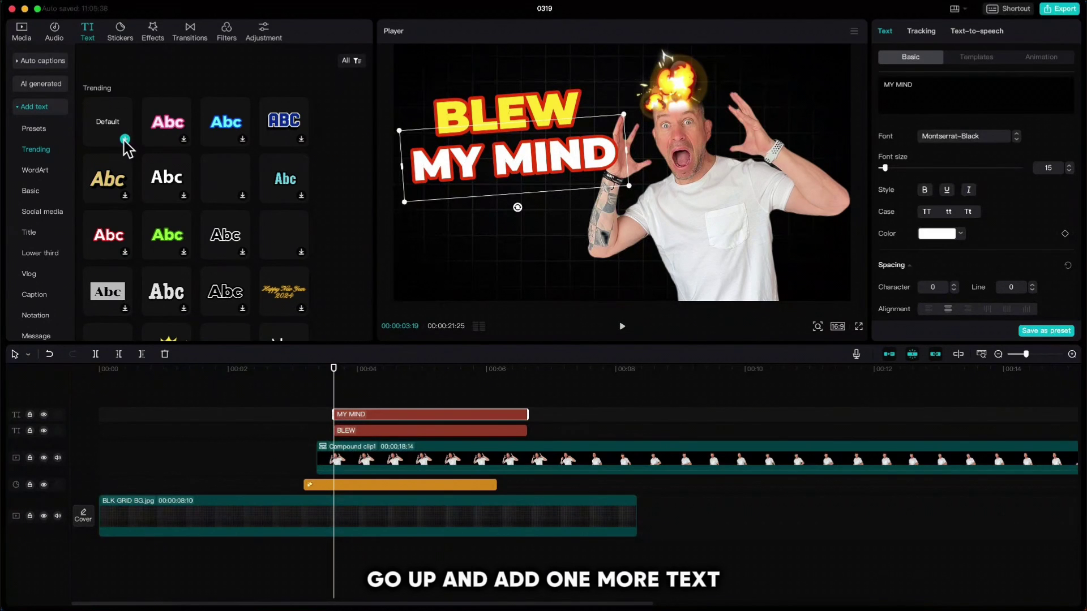
# - Add another Default text clip, change its wording to "This" and set its font to Constane
pyautogui.click(124, 139)
pyautogui.click(866, 90)
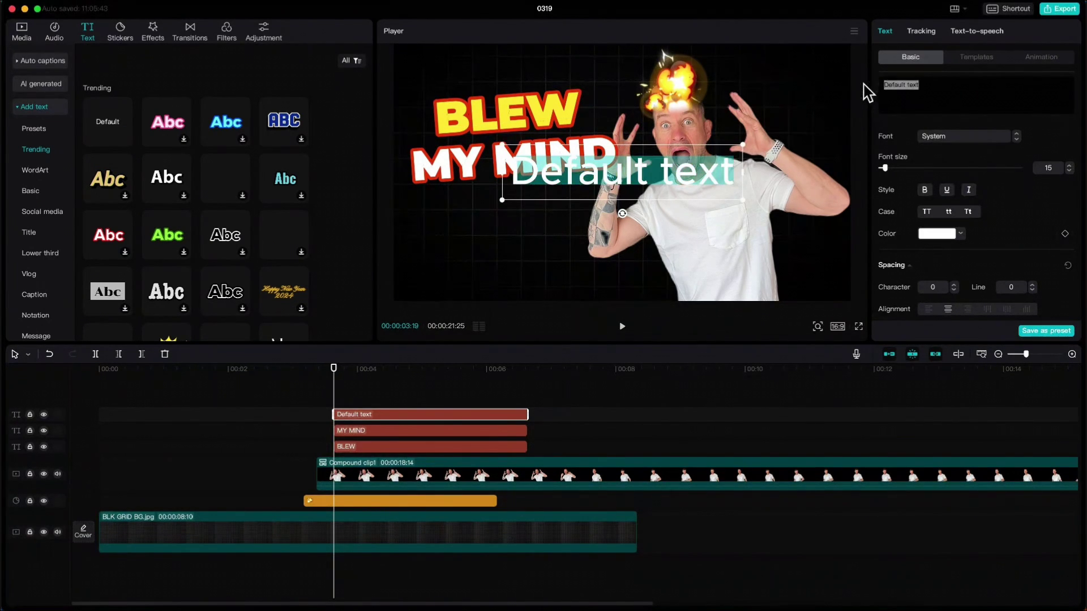
pyautogui.write('This')
pyautogui.click(943, 137)
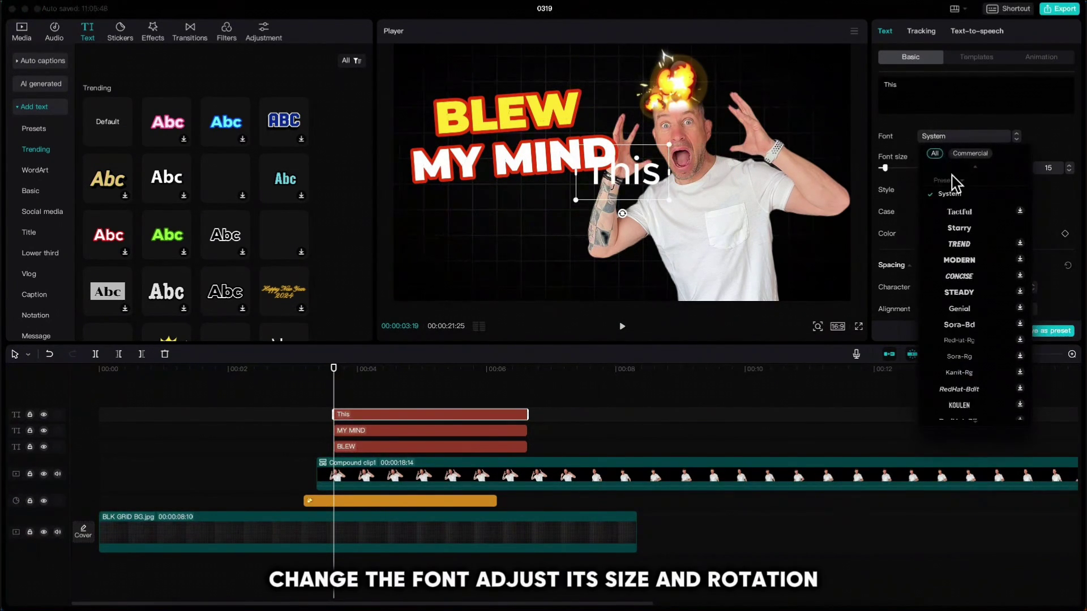
pyautogui.click(963, 211)
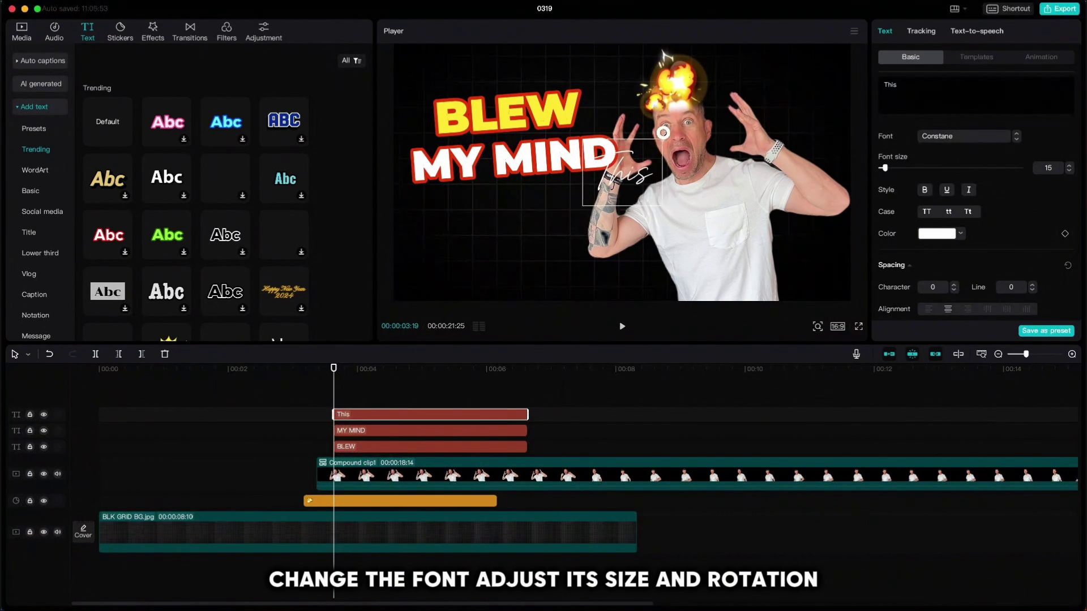
# - Adjust the This text's size, tilt it to match the title and place it above the start of BLEW
pyautogui.moveTo(663, 133); pyautogui.dragTo(664, 136)
pyautogui.moveTo(622, 219); pyautogui.dragTo(627, 218)
pyautogui.moveTo(642, 177); pyautogui.dragTo(455, 90)
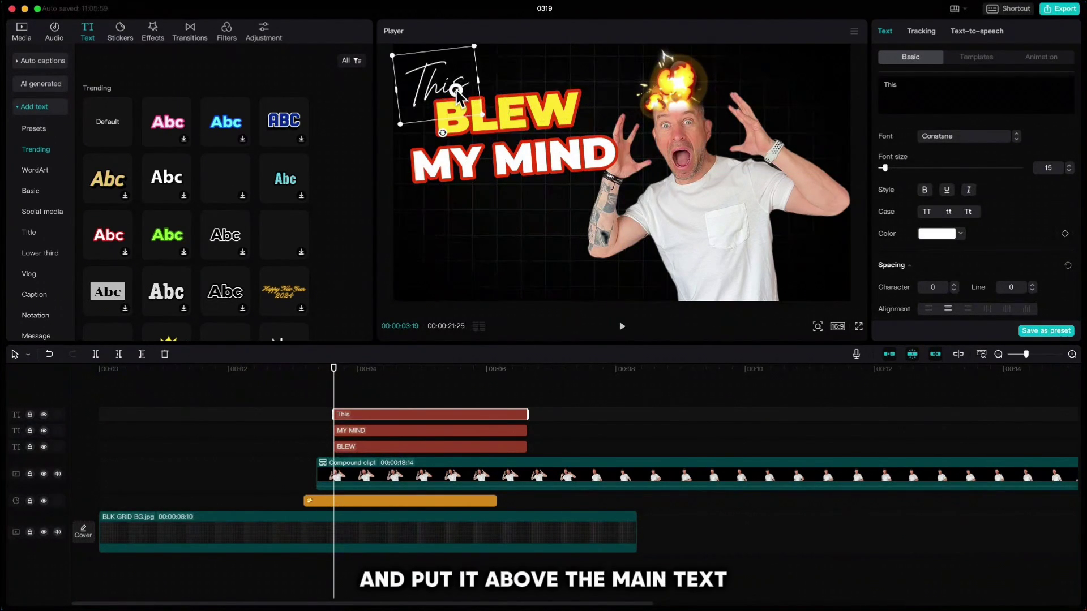
pyautogui.click(334, 369)
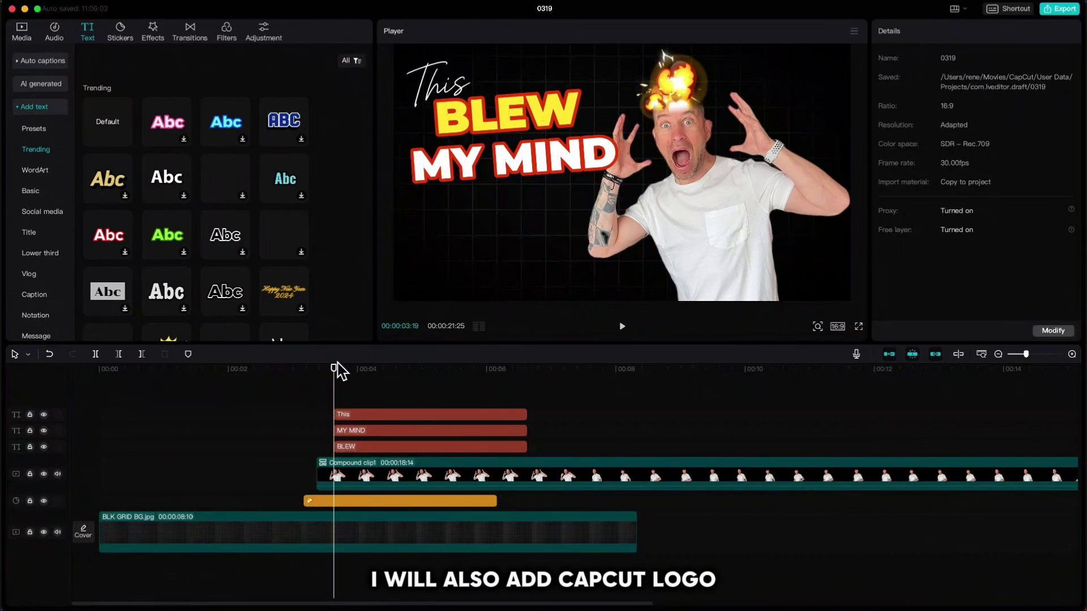
# - Import the CapCut-logo-wht-on-trans.png image and place it on a new track above the text clips at 00:00:03:19
pyautogui.click(22, 31)
pyautogui.click(104, 79)
pyautogui.click(444, 274)
pyautogui.click(737, 416)
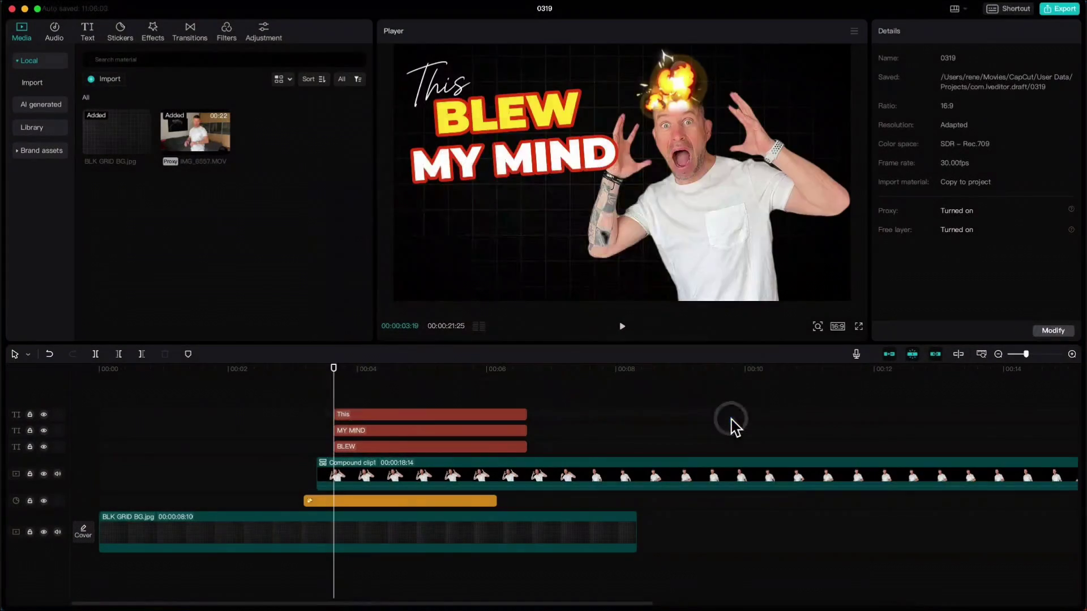
pyautogui.moveTo(274, 132); pyautogui.dragTo(342, 419)
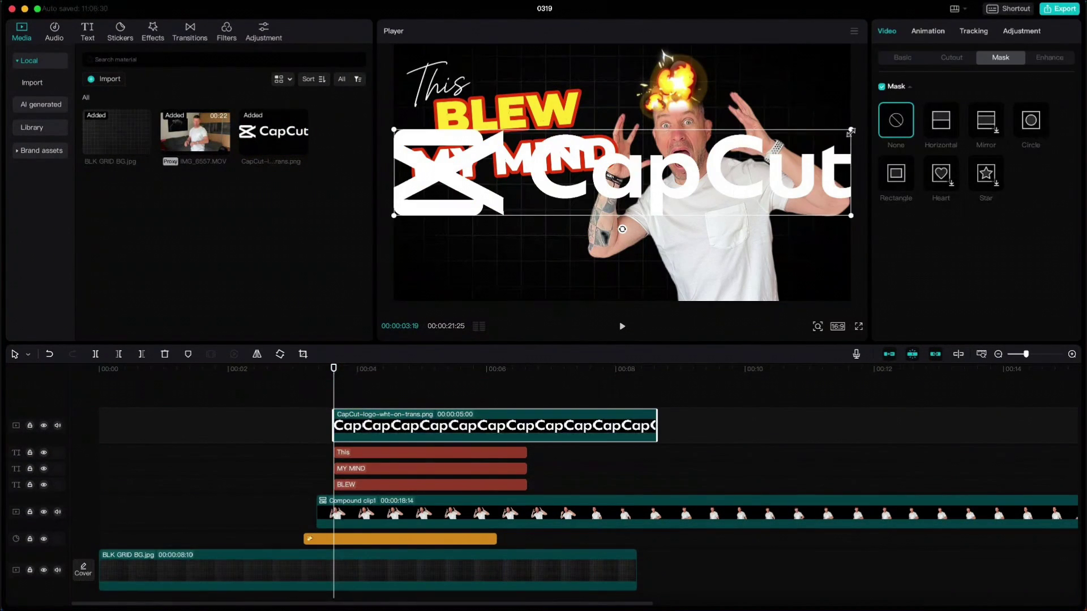
# - Shrink the CapCut logo and place it below the MY MIND text, beside the person's elbow
pyautogui.moveTo(656, 177); pyautogui.dragTo(557, 239)
pyautogui.moveTo(613, 219); pyautogui.dragTo(559, 249)
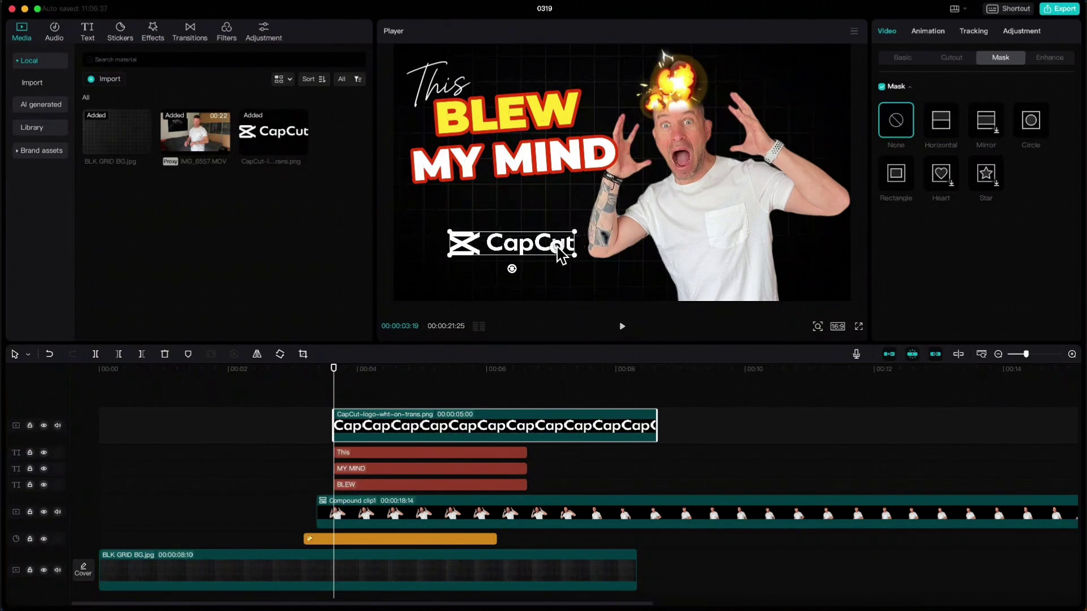
pyautogui.click(337, 379)
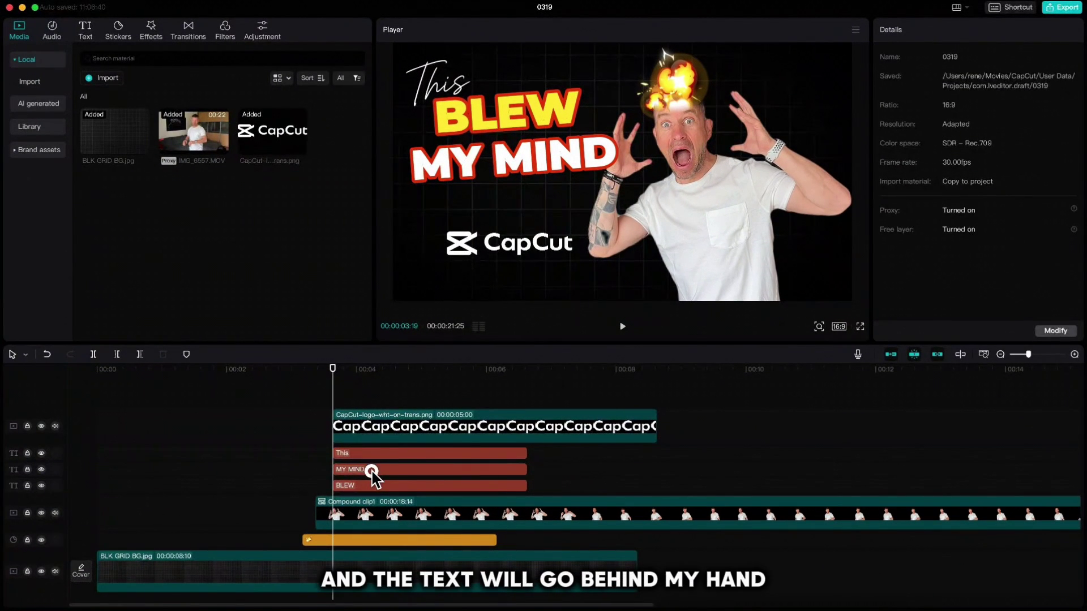
# - Move the MY MIND text clip to a track beneath the compound clip, keeping the playhead at 00:00:03:19
pyautogui.moveTo(371, 473); pyautogui.dragTo(372, 533)
pyautogui.moveTo(357, 375); pyautogui.dragTo(332, 375)
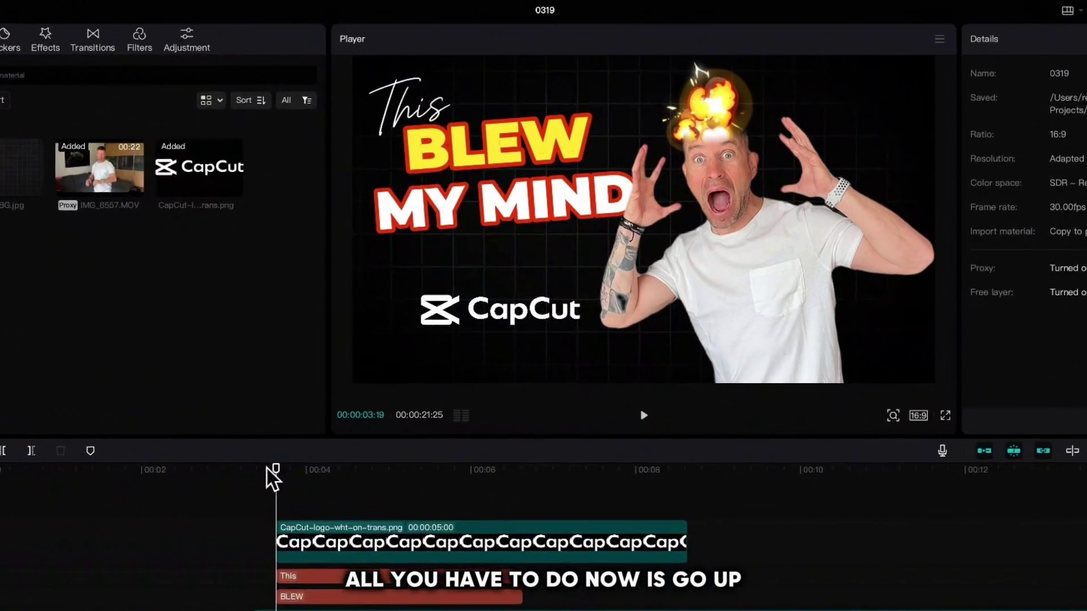
# - Export the current frame as a 1080P PNG still named "YT Thumbnail"
pyautogui.click(963, 43)
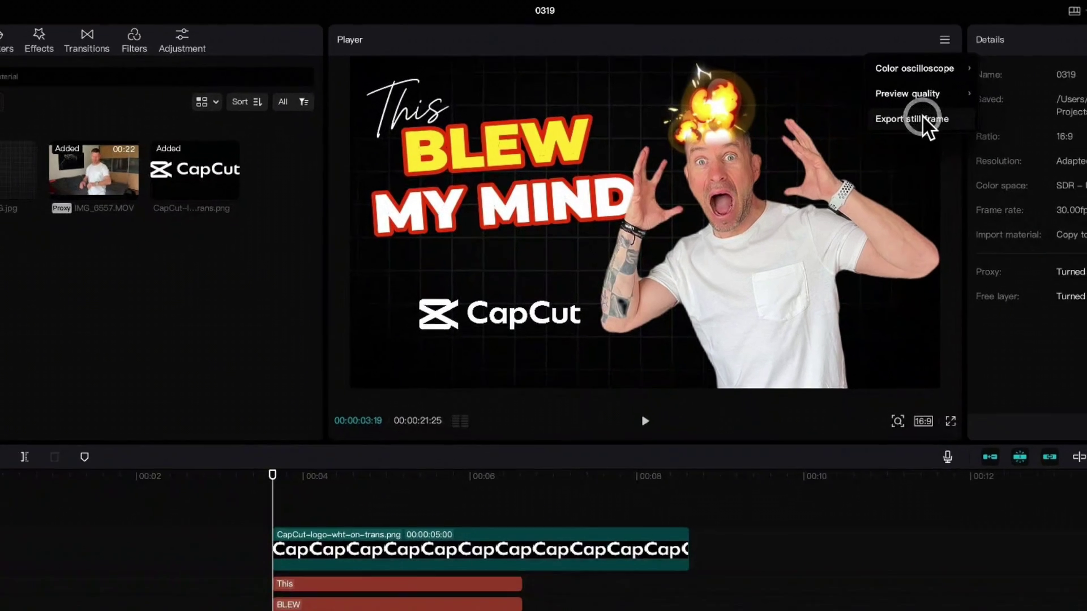
pyautogui.click(926, 124)
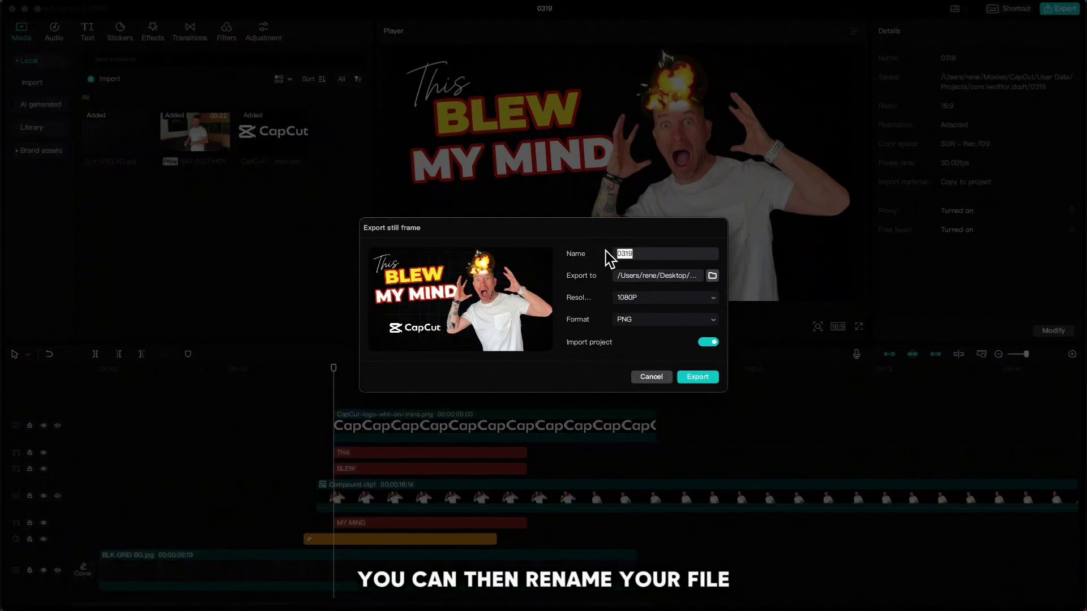
pyautogui.write('YT Thumbnail')
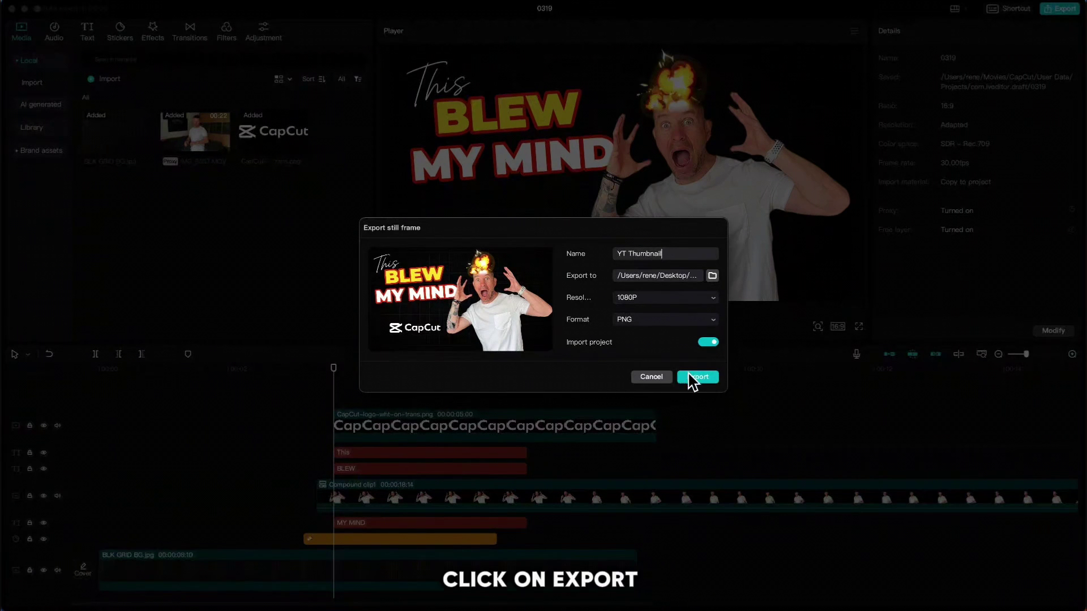
pyautogui.click(690, 375)
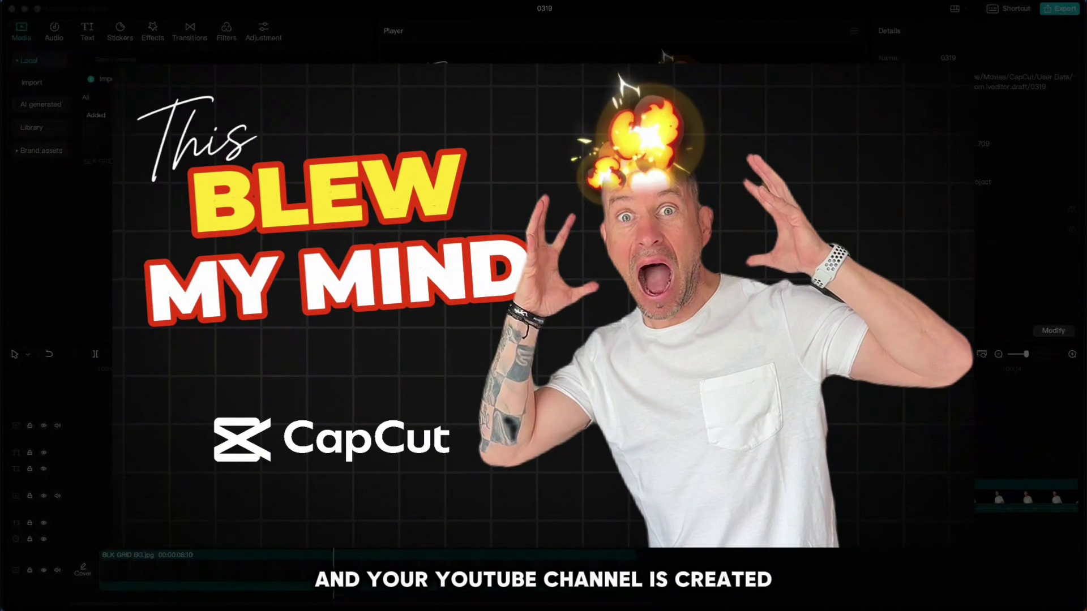